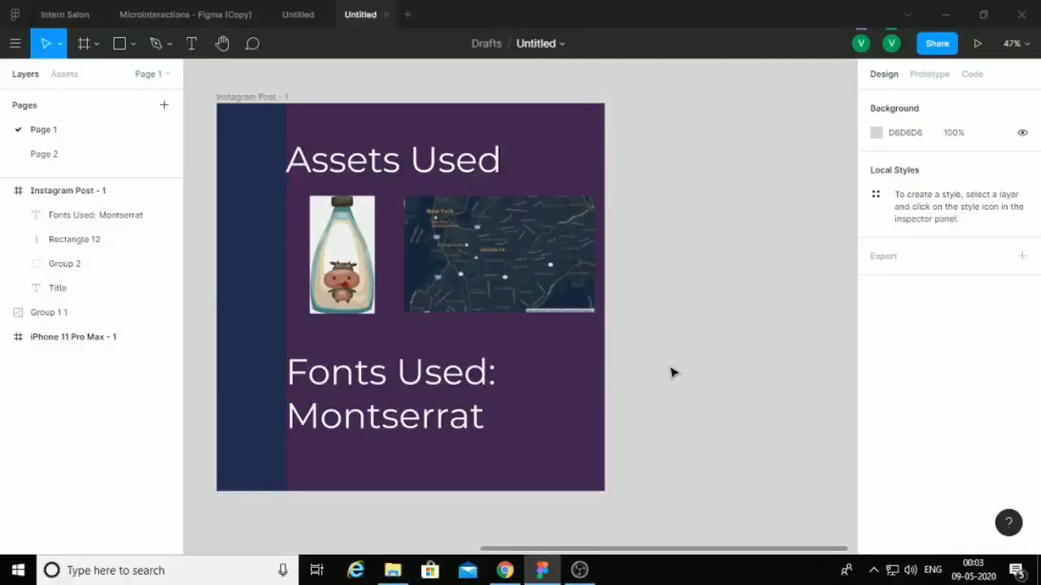
# - Add an iPhone 11 Pro Max frame to the canvas
pyautogui.hscroll(1, 672, 371)
pyautogui.press('f')
pyautogui.click(965, 127)
pyautogui.press('Escape')
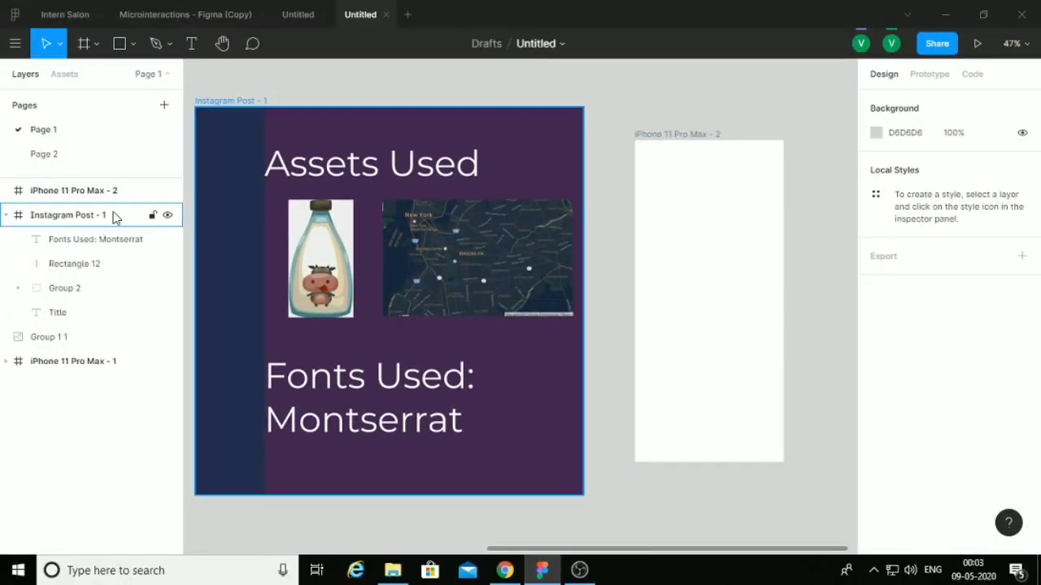
# - Draw a rectangle inside the phone frame and set its width to 280
pyautogui.press('r')
pyautogui.moveTo(635, 140)
pyautogui.mouseDown()
pyautogui.moveTo(697, 274)
pyautogui.moveTo(754, 470)
pyautogui.mouseUp()
pyautogui.click(894, 163)
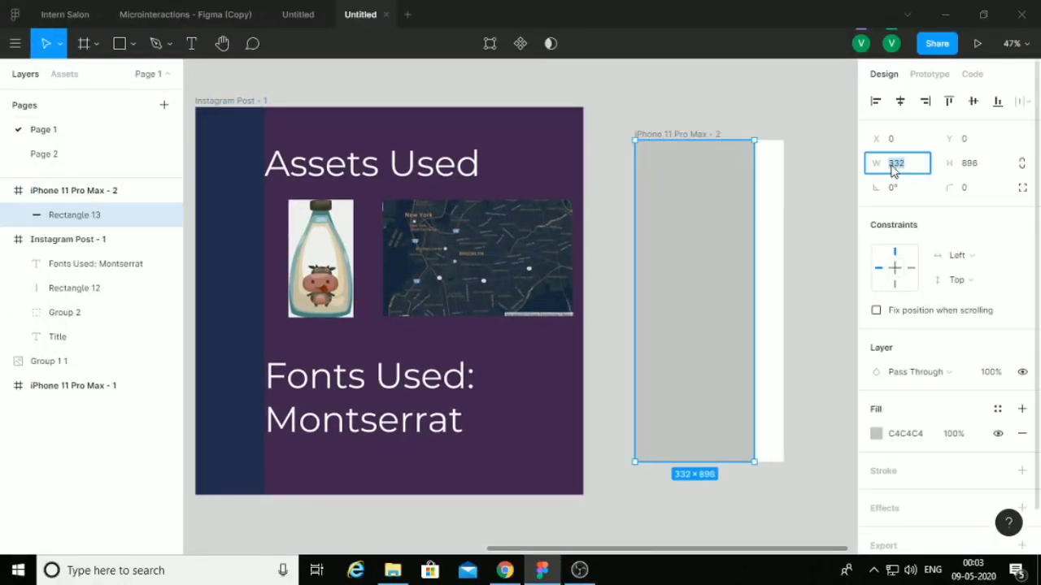
pyautogui.write('280')
pyautogui.press('Return')
# - Draw a second rectangle filling the frame's right side
pyautogui.scroll(5, 673, 185)
pyautogui.press('Escape')
pyautogui.press('Escape')
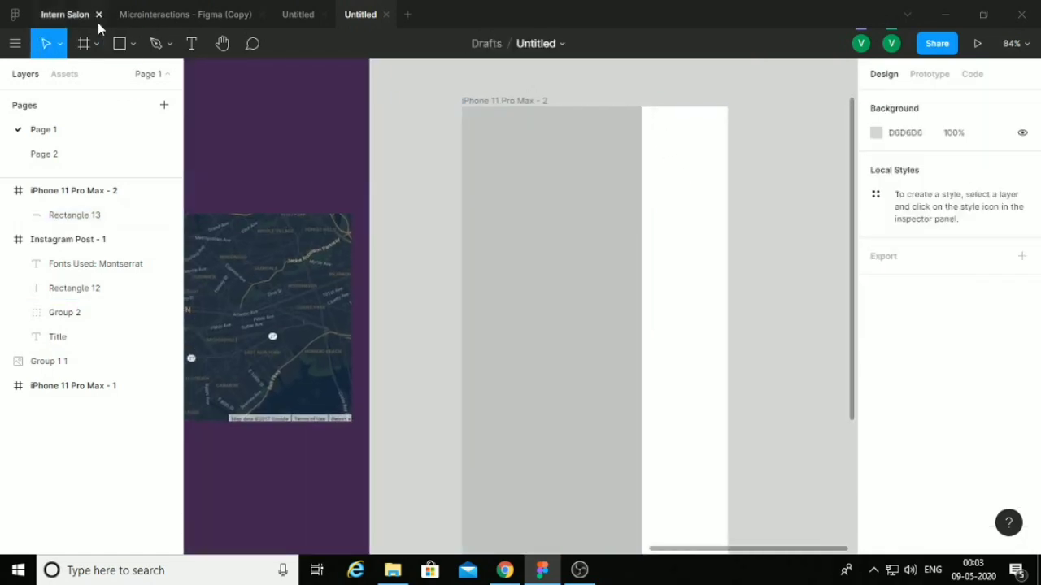
pyautogui.press('r')
pyautogui.moveTo(642, 106); pyautogui.dragTo(727, 555)
pyautogui.click(794, 357)
# - Eyedrop the post's purple and navy into the left and right rectangles' fills
pyautogui.scroll(-5, 793, 358)
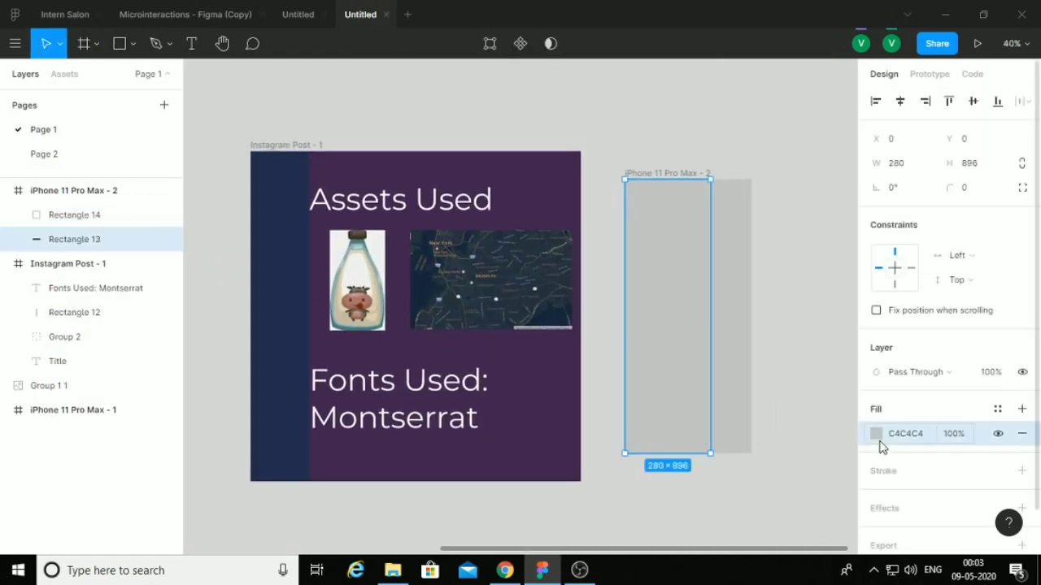
pyautogui.click(876, 433)
pyautogui.click(721, 274)
pyautogui.click(876, 433)
pyautogui.click(696, 386)
pyautogui.click(307, 418)
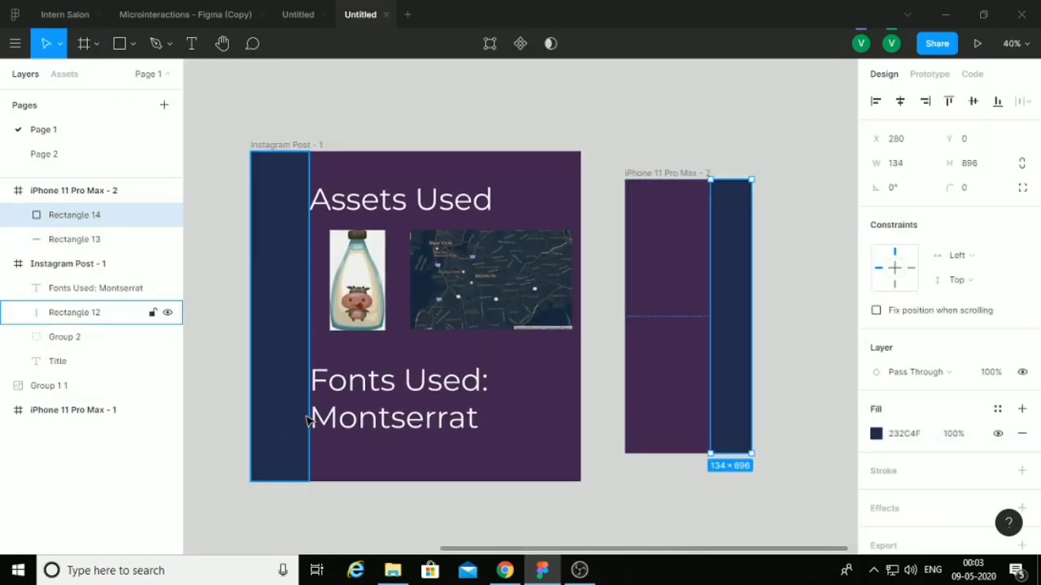
pyautogui.press('Escape')
pyautogui.press('t')
pyautogui.click(627, 194)
# - Create the MILK text box and make it Bold at size 140
pyautogui.moveTo(752, 262); pyautogui.dragTo(751, 260)
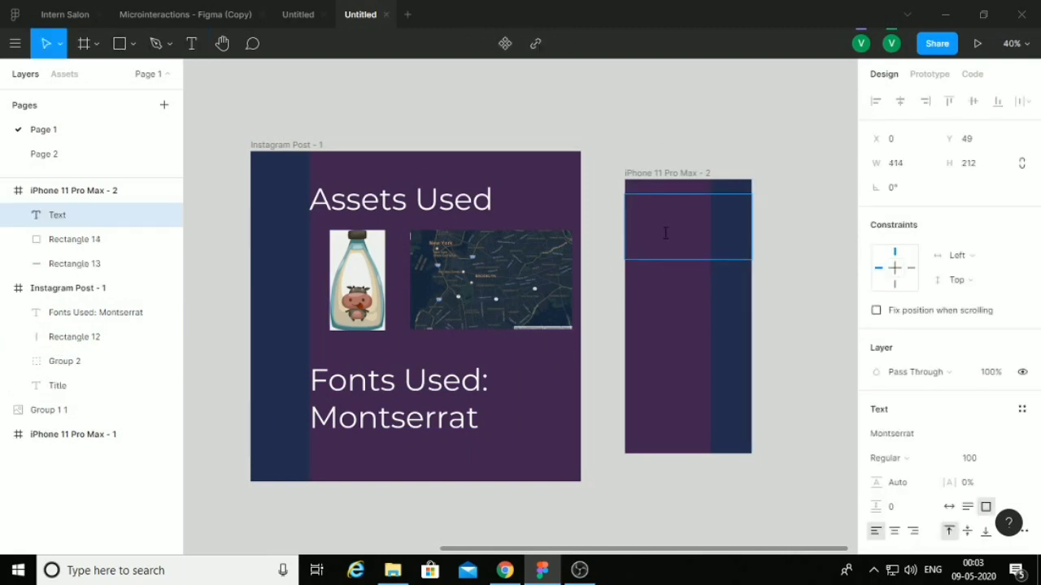
pyautogui.click(982, 462)
pyautogui.press('Escape')
pyautogui.scroll(-2, 943, 366)
pyautogui.click(883, 305)
pyautogui.click(901, 318)
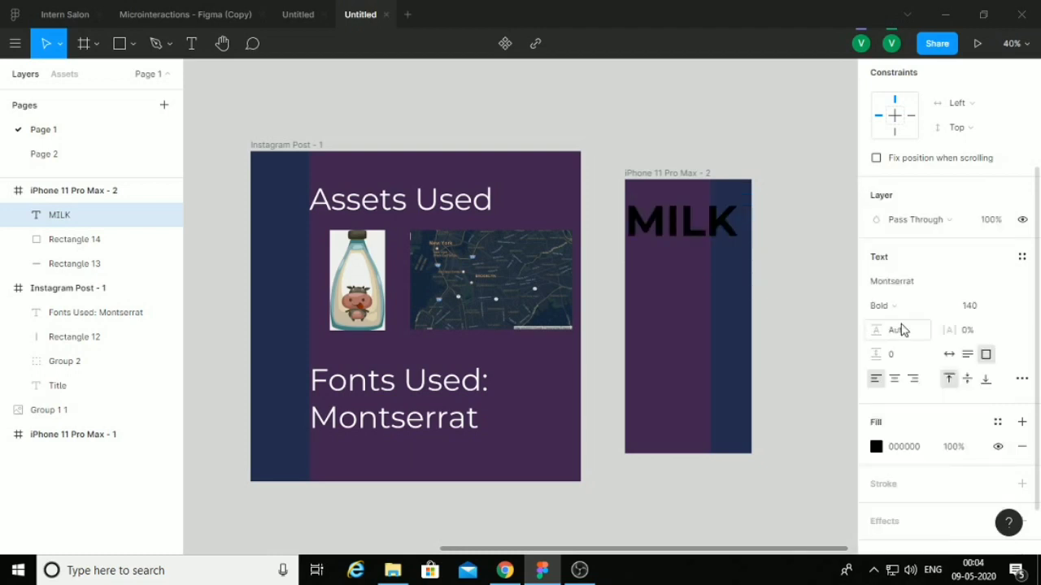
# - Hide the MILK text fill and add a 5px outline stroke
pyautogui.scroll(-1, 959, 366)
pyautogui.click(1022, 423)
pyautogui.click(998, 385)
pyautogui.click(894, 471)
pyautogui.write('5')
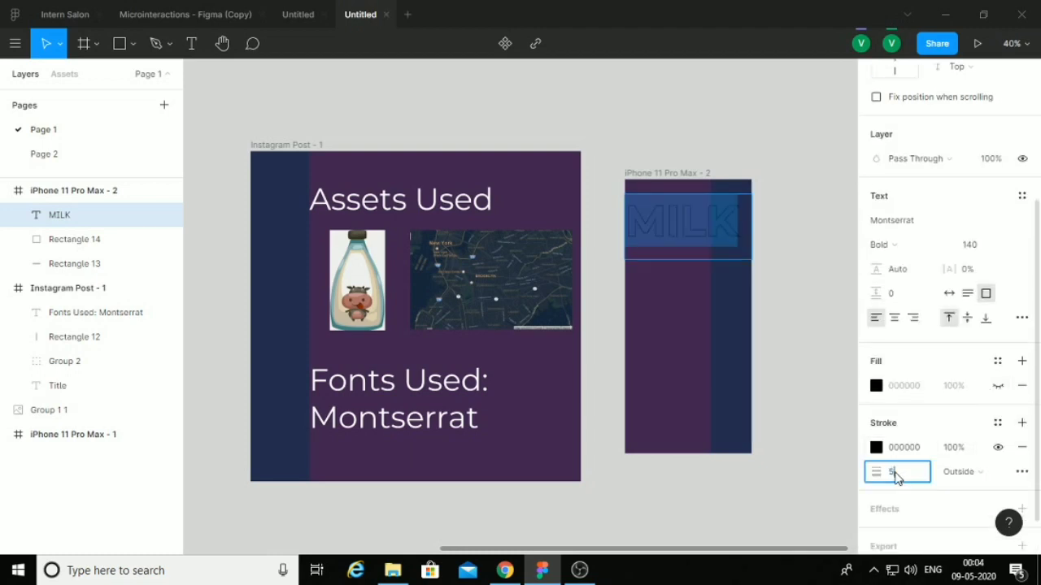
pyautogui.press('Return')
# - Make the MILK outline white at 50% opacity
pyautogui.click(876, 447)
pyautogui.moveTo(716, 187); pyautogui.dragTo(682, 125)
pyautogui.click(954, 385)
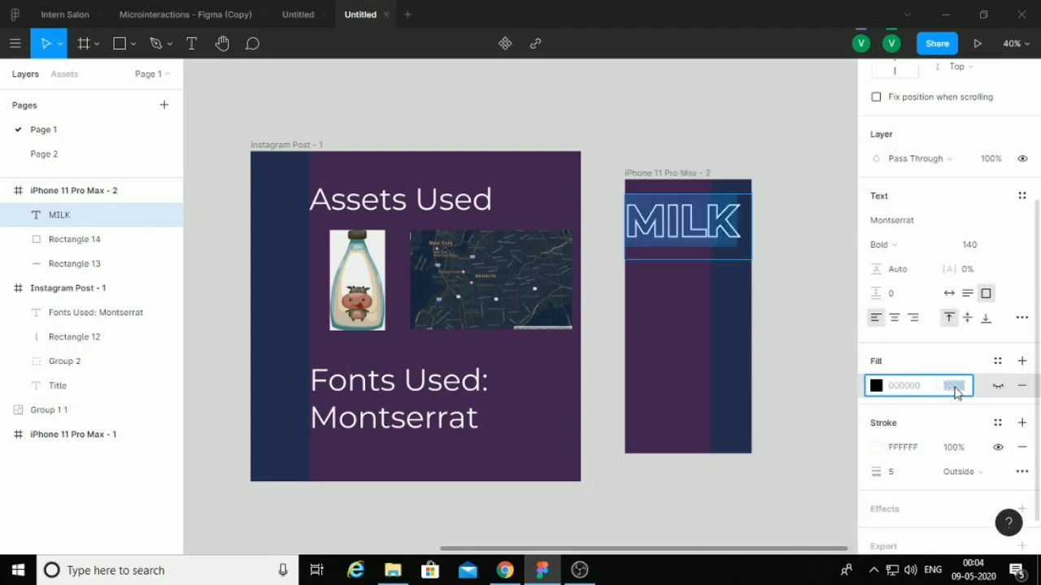
pyautogui.click(952, 447)
pyautogui.write('50')
pyautogui.press('Return')
# - Move the MILK heading up near the top of the frame
pyautogui.click(710, 228)
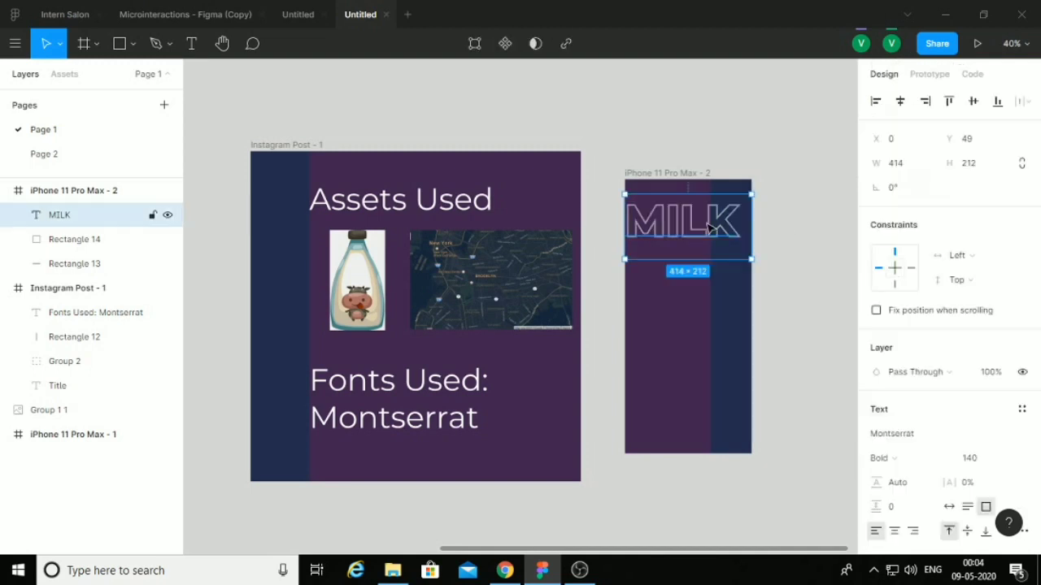
pyautogui.press('Escape')
pyautogui.moveTo(692, 220)
pyautogui.mouseDown()
pyautogui.moveTo(697, 205)
pyautogui.moveTo(708, 243)
pyautogui.mouseUp()
pyautogui.click(762, 279)
pyautogui.click(797, 232)
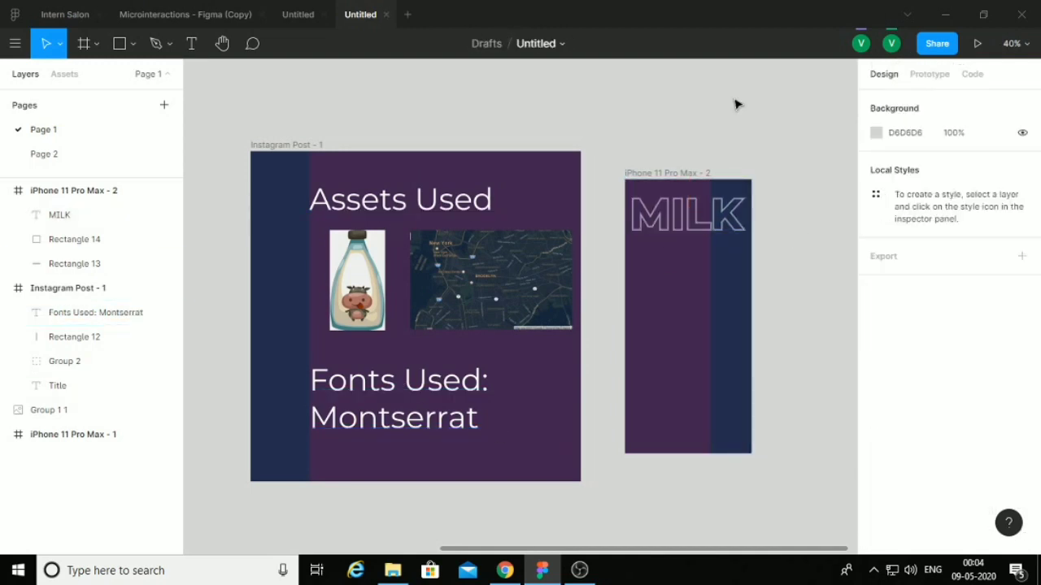
# - Add a 'Milk' text box at the frame's top-left in Regular weight
pyautogui.click(627, 185)
pyautogui.write('0')
pyautogui.press('Return')
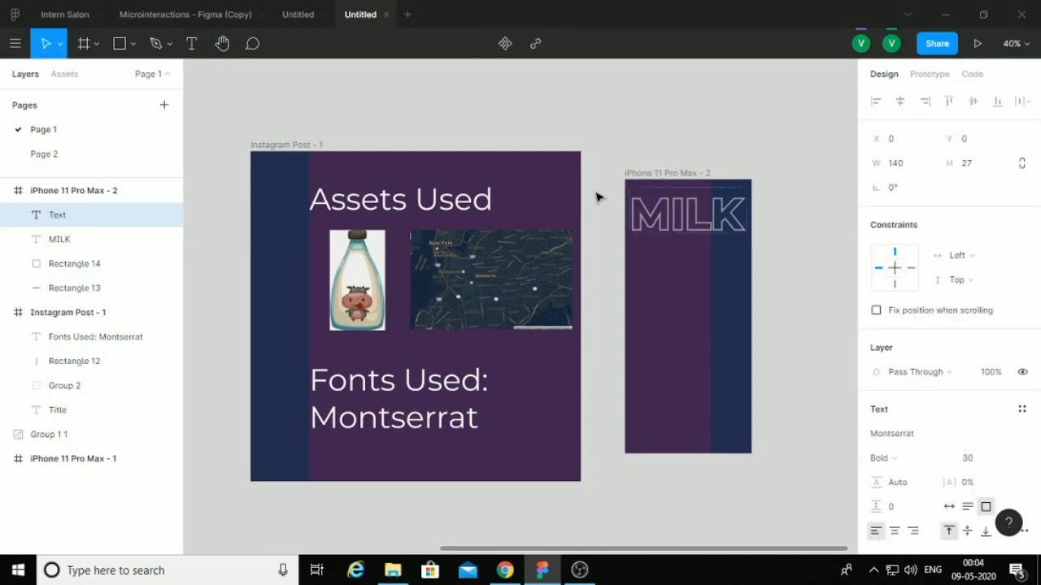
pyautogui.write('Milk')
pyautogui.click(881, 457)
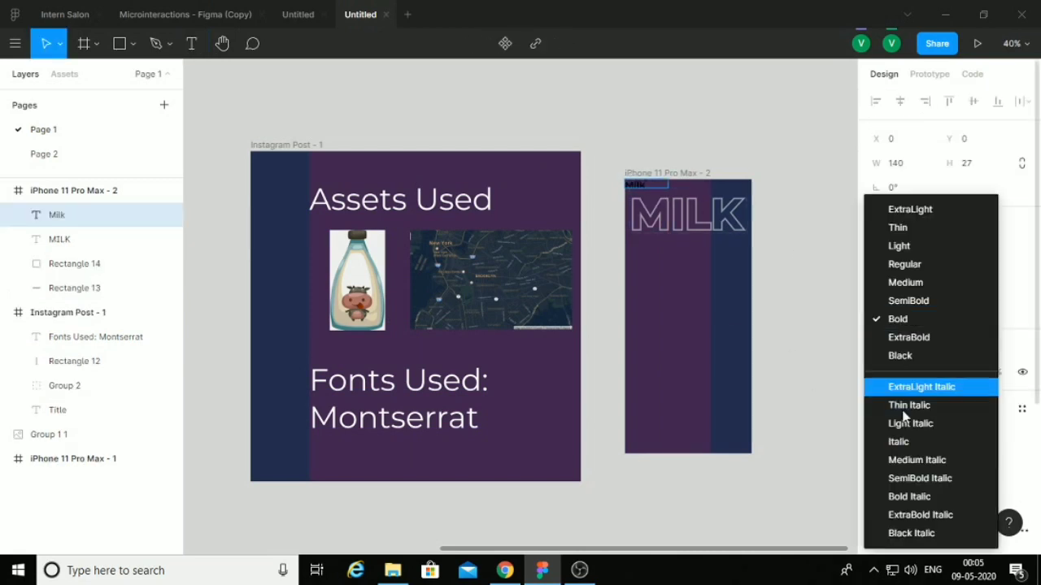
pyautogui.click(882, 273)
# - Set the Milk label's font size to 48
pyautogui.click(967, 458)
pyautogui.click(975, 439)
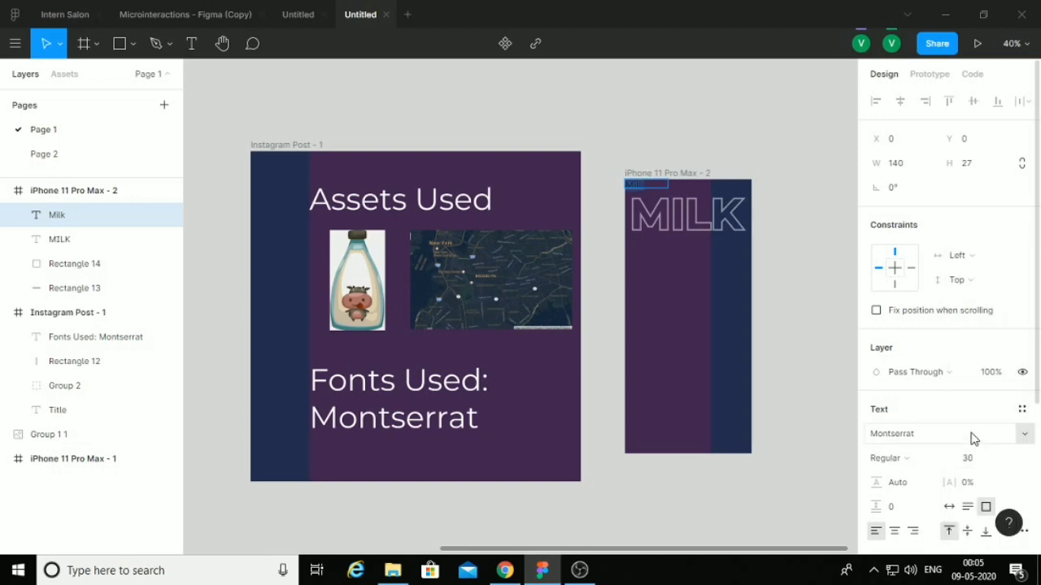
pyautogui.click(967, 456)
pyautogui.click(970, 437)
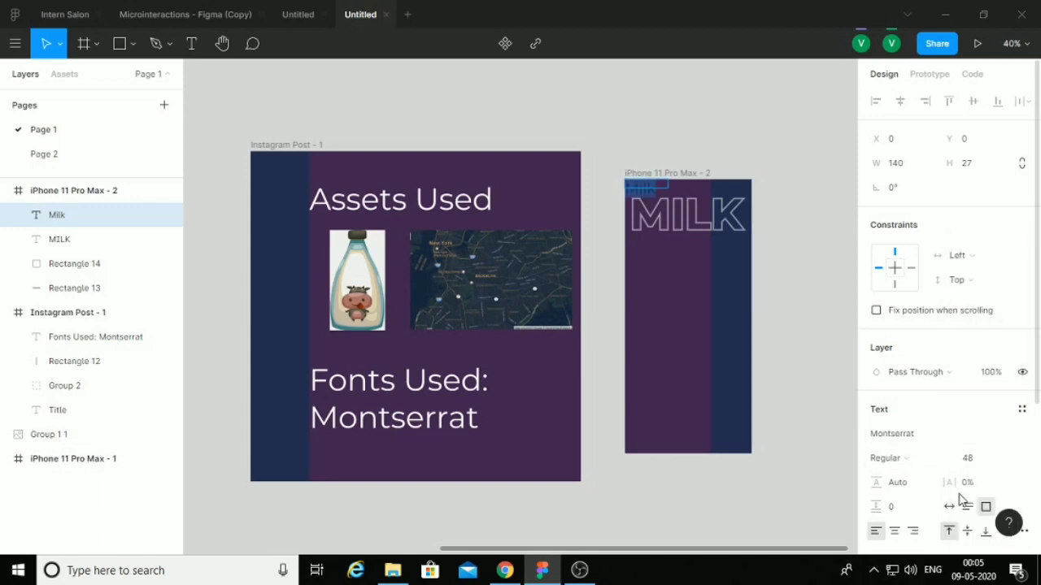
pyautogui.scroll(-2, 900, 483)
pyautogui.click(878, 539)
pyautogui.click(558, 97)
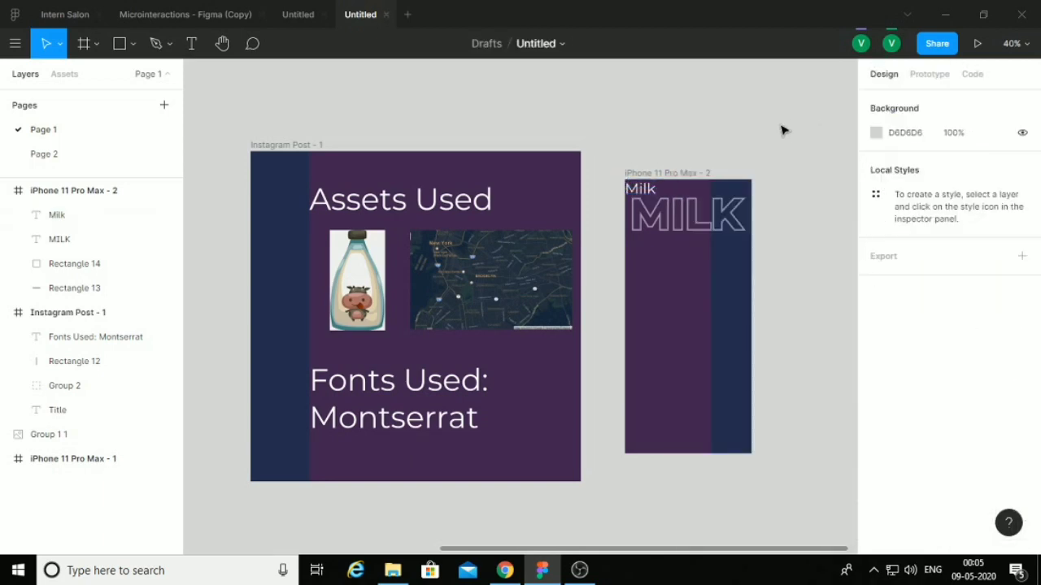
# - Check the small Milk label, then select the MILK heading
pyautogui.click(663, 233)
pyautogui.click(642, 189)
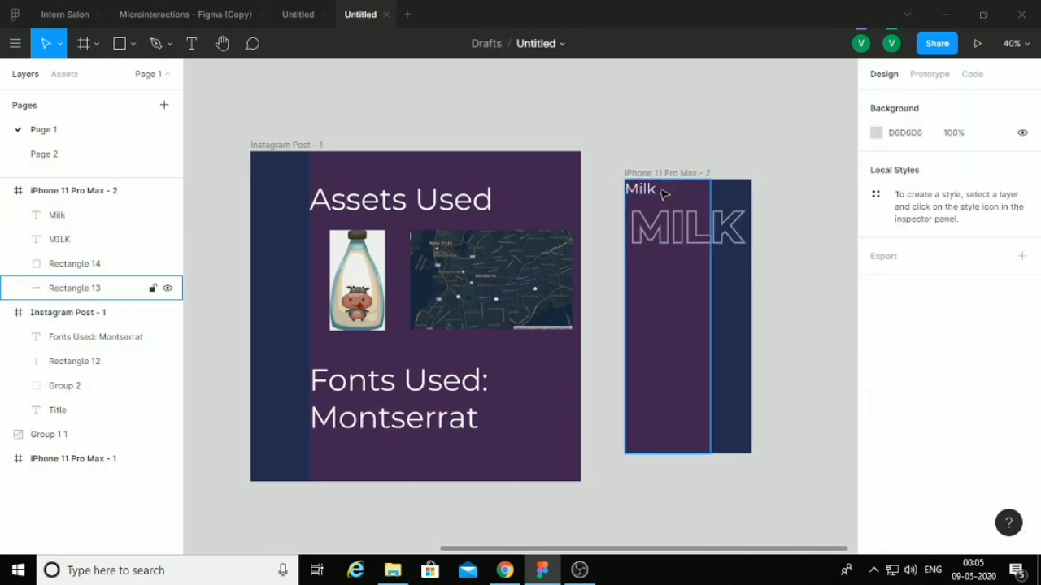
pyautogui.click(654, 197)
pyautogui.click(813, 277)
pyautogui.scroll(-1, 488, 187)
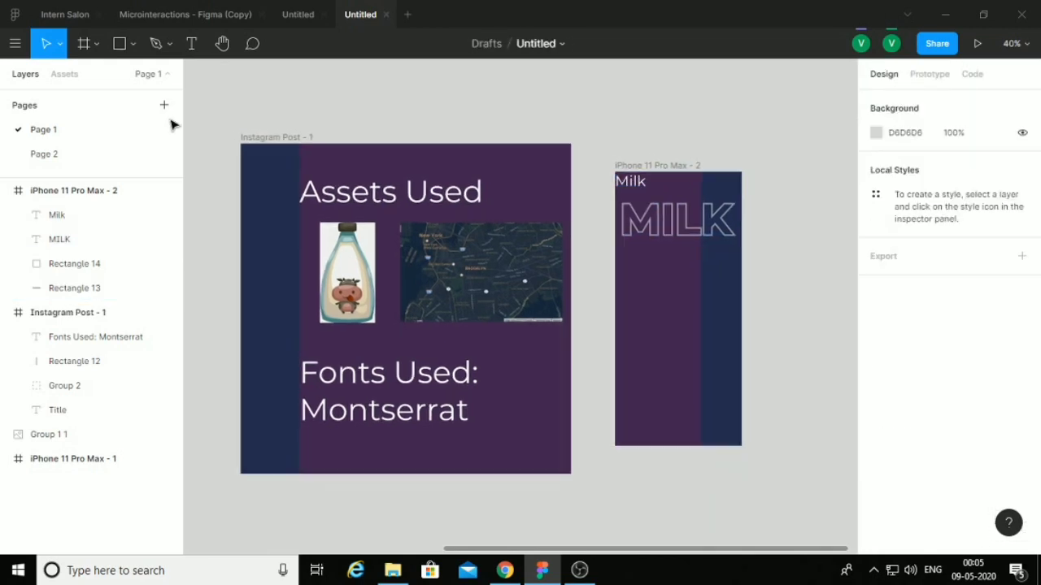
pyautogui.click(672, 213)
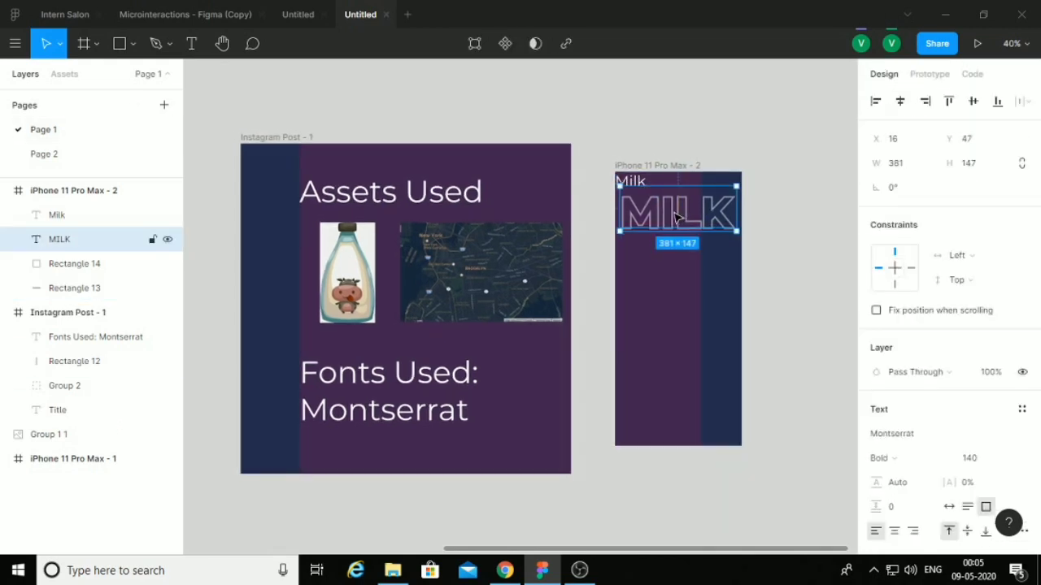
# - Set MILK to Regular weight and stretch its box to the full frame width
pyautogui.click(969, 458)
pyautogui.write('200')
pyautogui.press('Return')
pyautogui.click(881, 458)
pyautogui.click(894, 228)
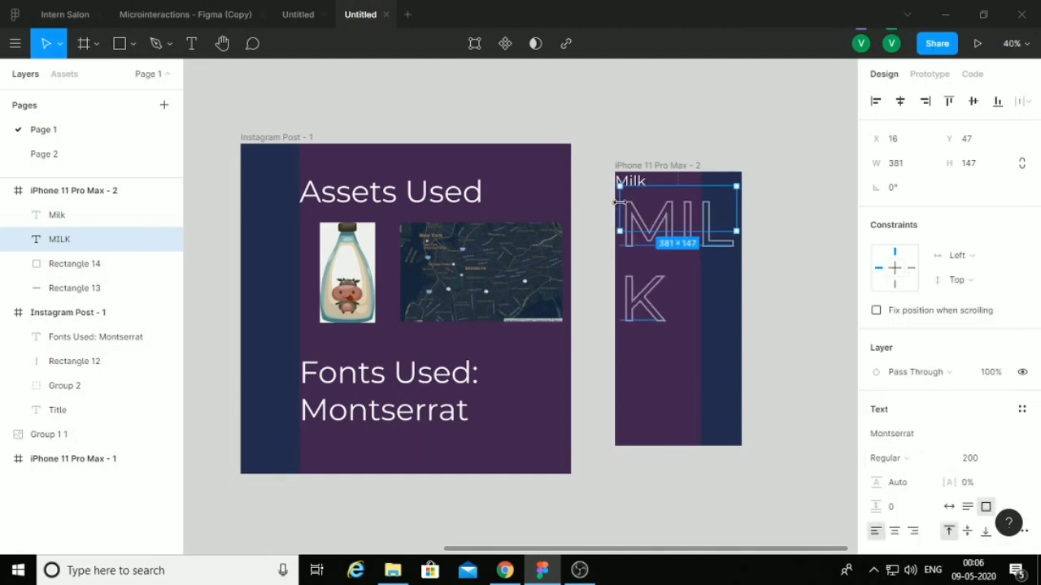
pyautogui.moveTo(620, 202); pyautogui.dragTo(614, 202)
pyautogui.moveTo(736, 213); pyautogui.dragTo(742, 212)
# - Re-enter the MILK font size so the heading fits on one line
pyautogui.scroll(-2, 980, 470)
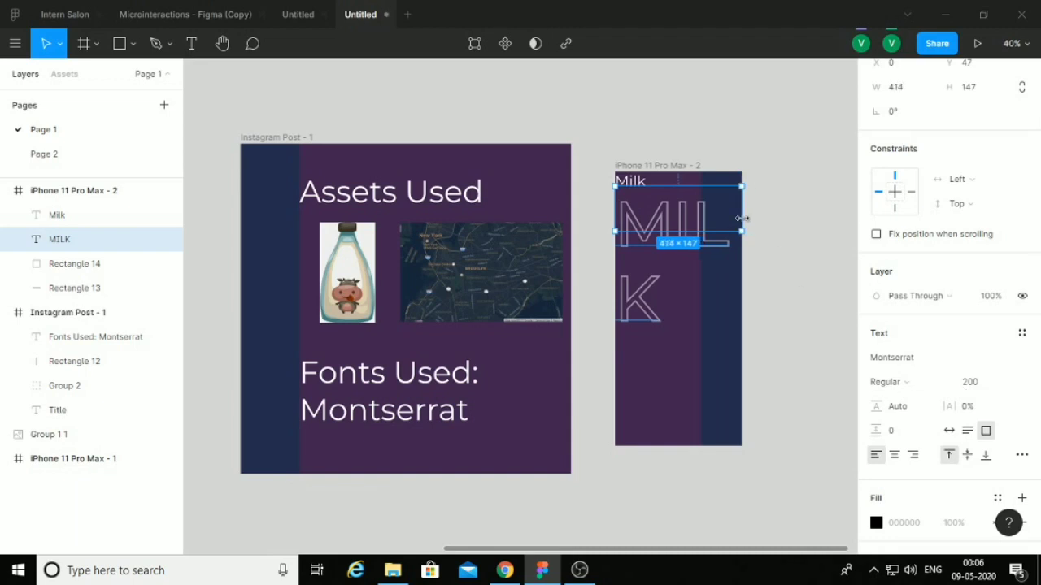
pyautogui.hotkey('ctrl', 'a')
pyautogui.press('Return')
pyautogui.press('Return')
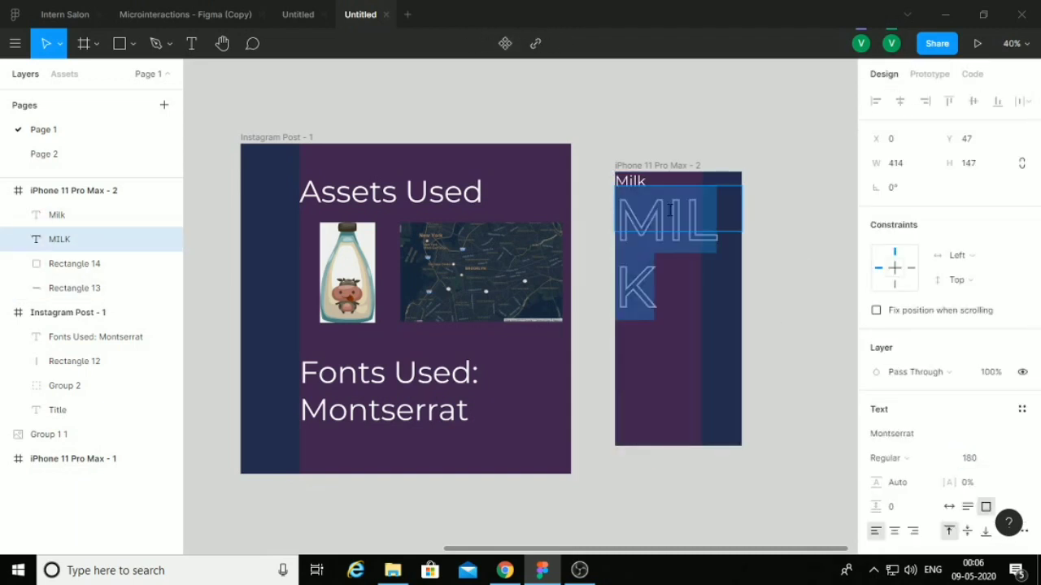
pyautogui.write('0')
pyautogui.press('Return')
pyautogui.scroll(-5, 971, 493)
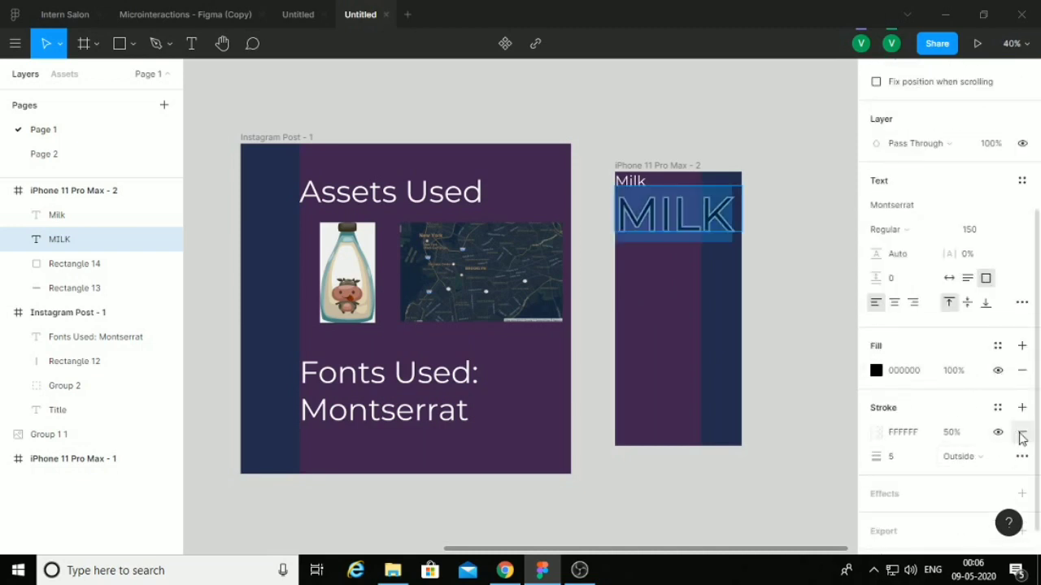
# - Remove the MILK outline and give it a white fill at 50% opacity
pyautogui.click(1023, 432)
pyautogui.click(875, 386)
pyautogui.click(842, 157)
pyautogui.click(953, 386)
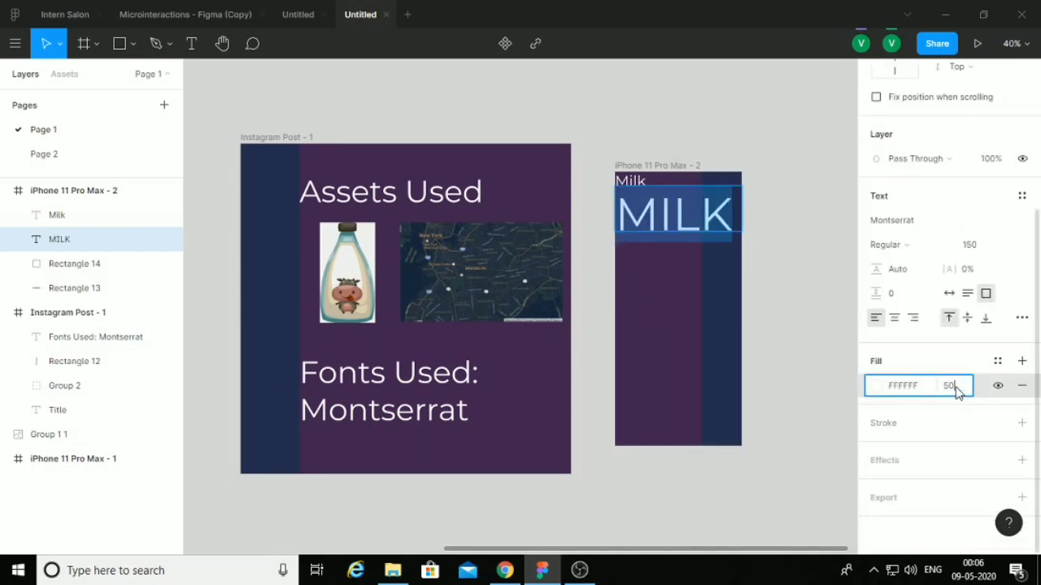
pyautogui.write('50')
pyautogui.press('Return')
pyautogui.press('Escape')
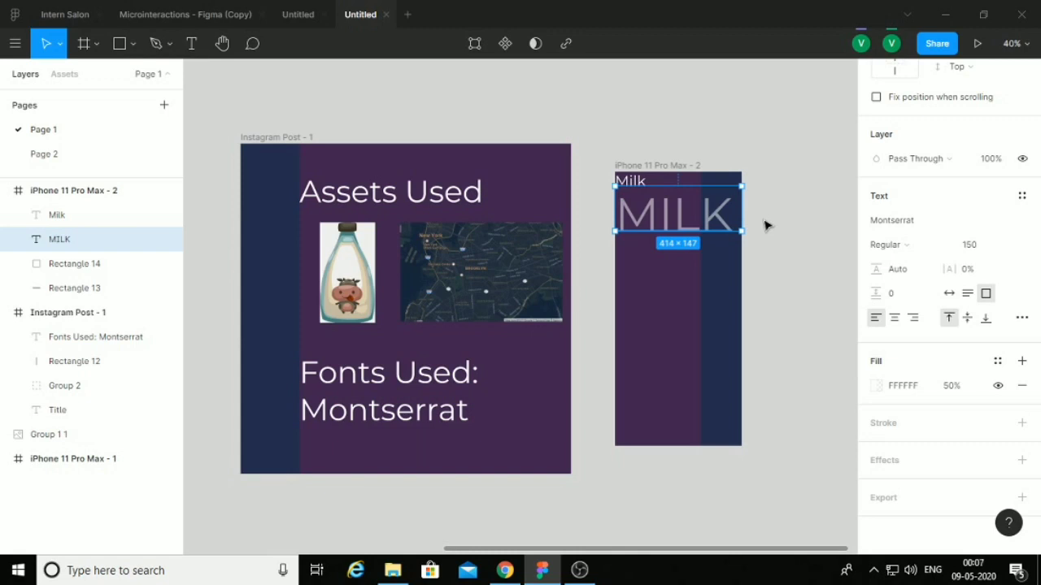
pyautogui.click(639, 92)
# - Draw a card below the heading with height 380 and corner radius 45
pyautogui.press('r')
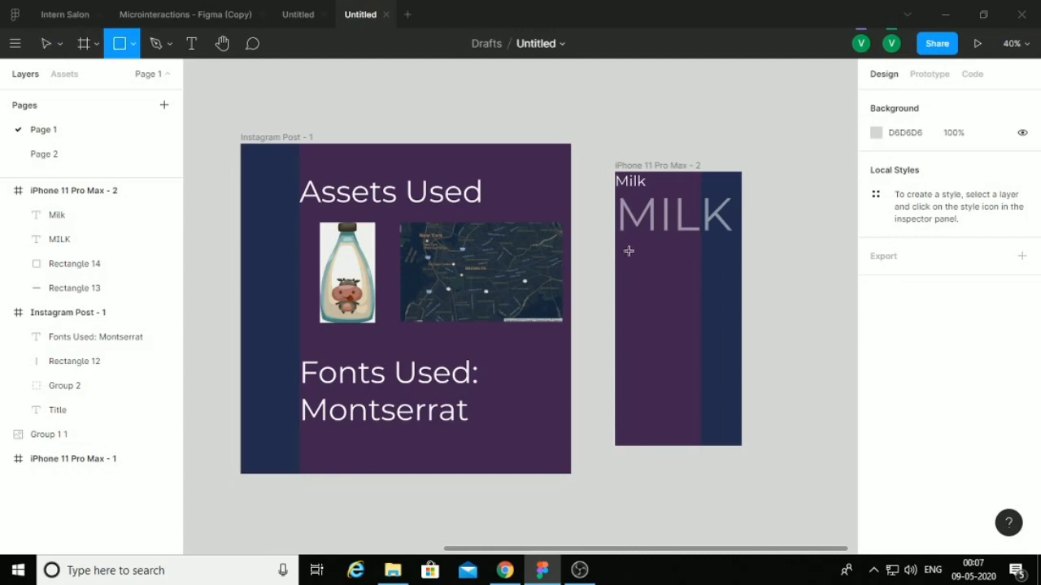
pyautogui.moveTo(626, 254); pyautogui.dragTo(721, 350)
pyautogui.write('310')
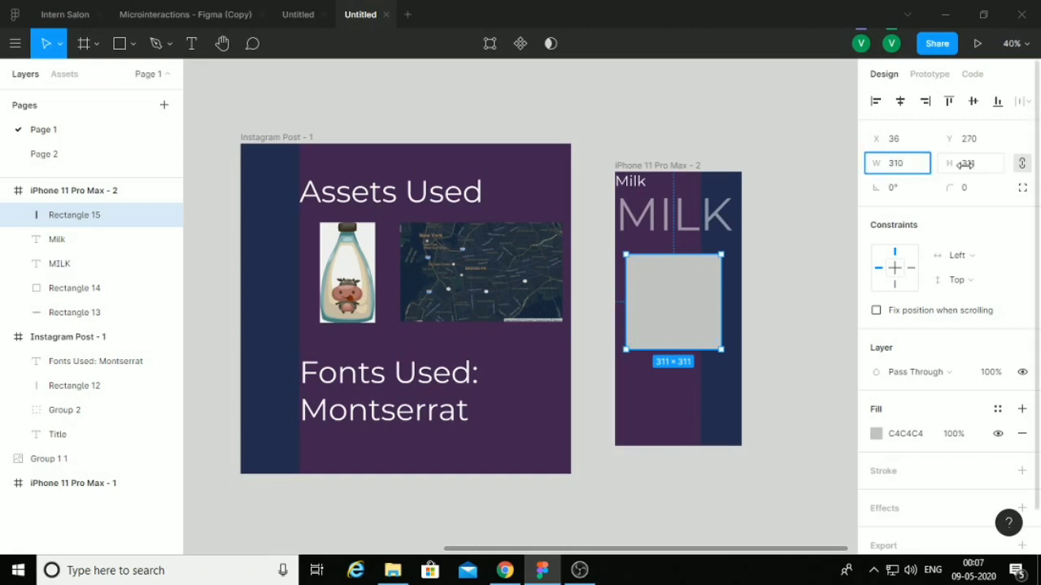
pyautogui.click(965, 163)
pyautogui.write('380')
pyautogui.press('Return')
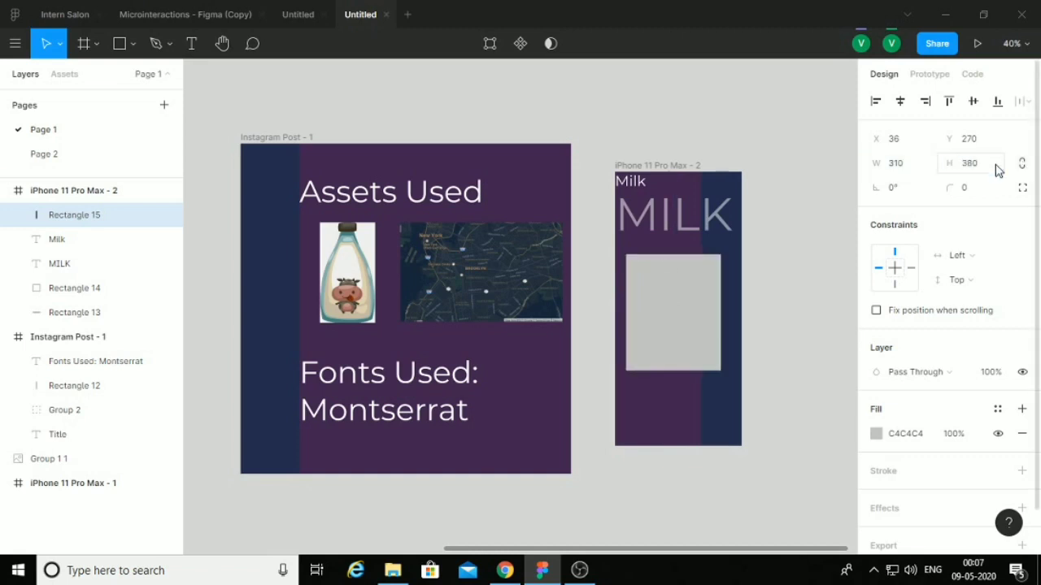
pyautogui.click(968, 188)
pyautogui.write('45')
pyautogui.press('Return')
# - Give the card a light grey D8D8D8 fill
pyautogui.click(876, 435)
pyautogui.click(702, 201)
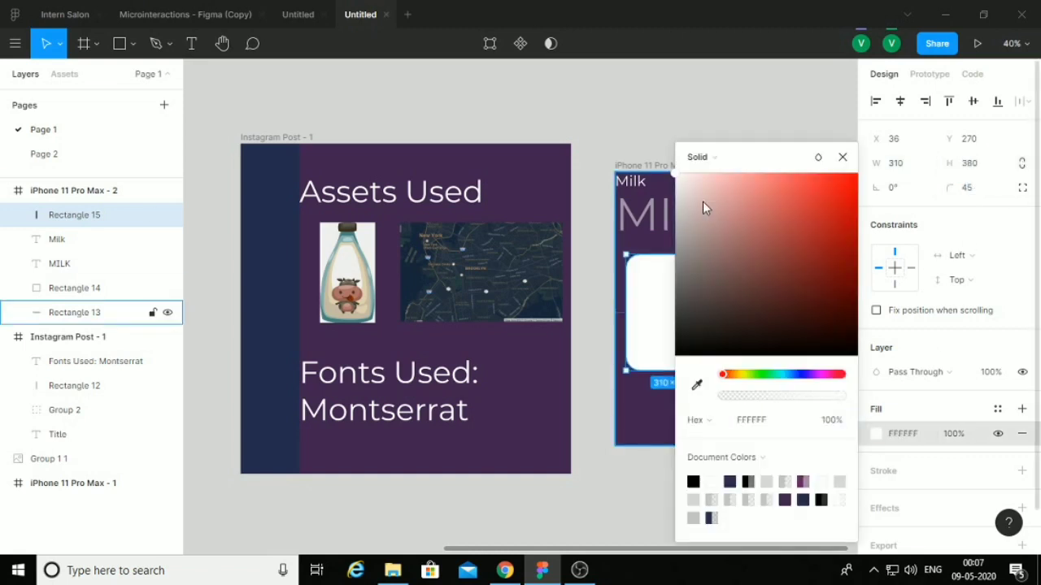
pyautogui.click(911, 434)
pyautogui.write('DBD')
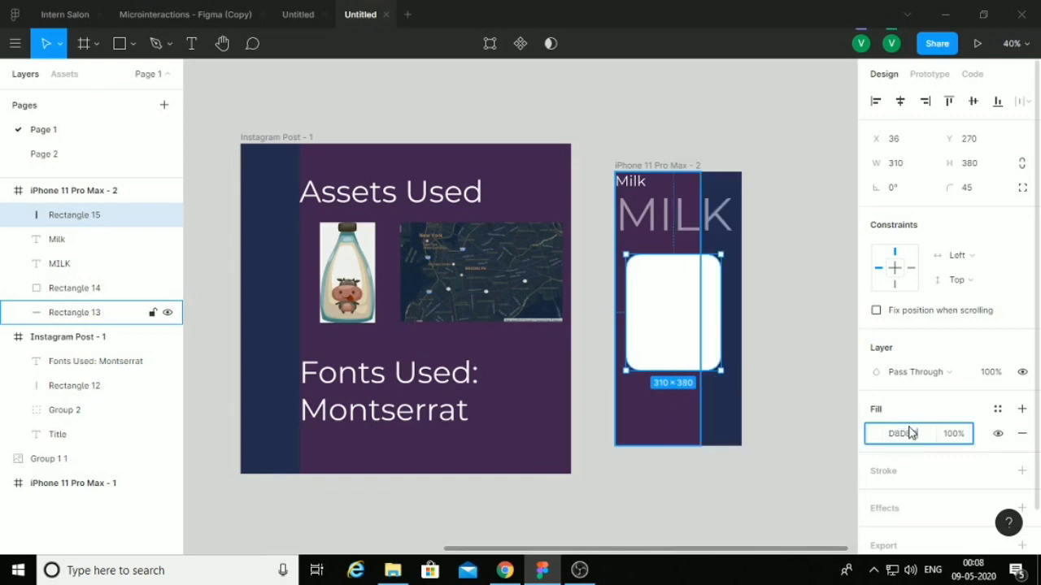
pyautogui.press('Return')
# - Duplicate the card to its right and resize the copy to 230×300
pyautogui.moveTo(678, 309); pyautogui.dragTo(757, 317)
pyautogui.keyDown('shift'); pyautogui.click(675, 301); pyautogui.keyUp('shift')
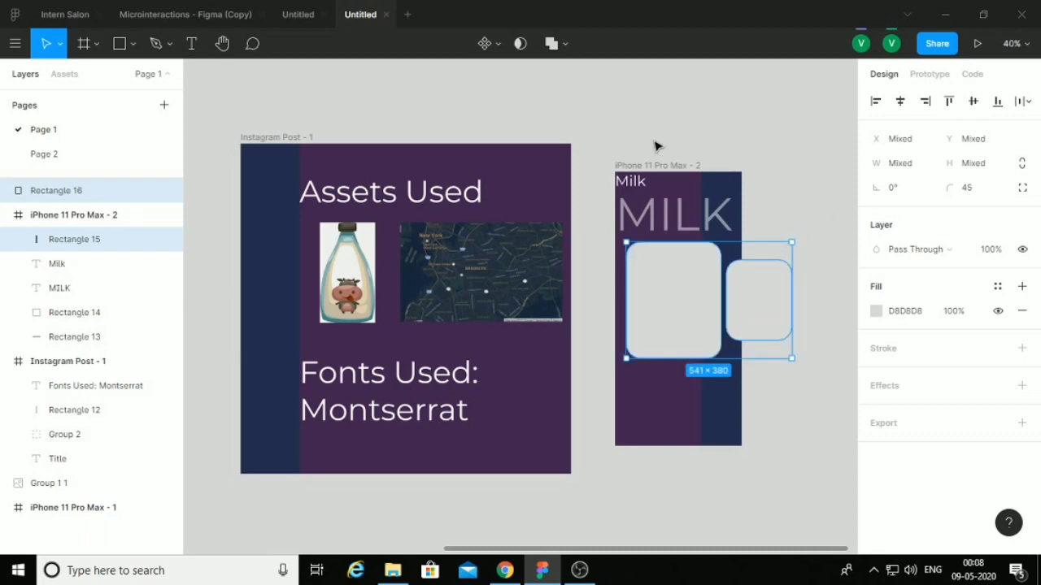
pyautogui.rightClick(760, 277)
pyautogui.click(746, 328)
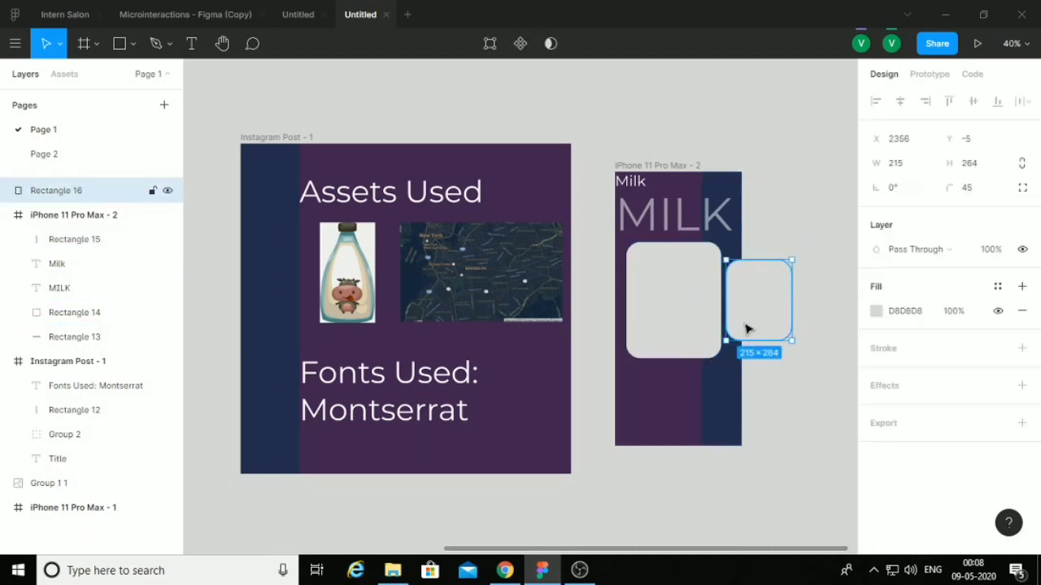
pyautogui.click(919, 166)
pyautogui.write('230')
pyautogui.click(976, 163)
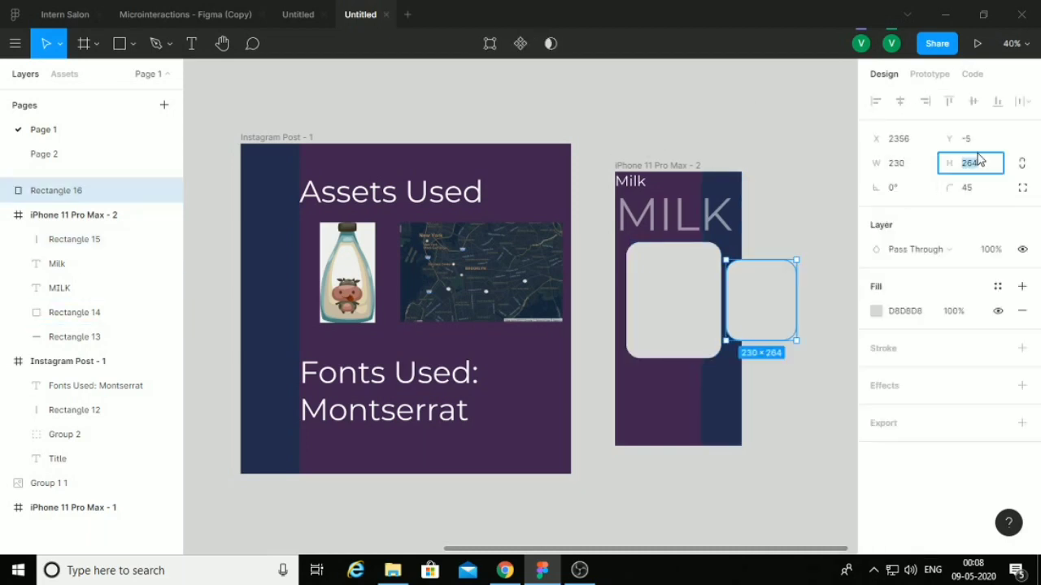
pyautogui.write('300')
pyautogui.keyDown('shift'); pyautogui.click(674, 288); pyautogui.keyUp('shift')
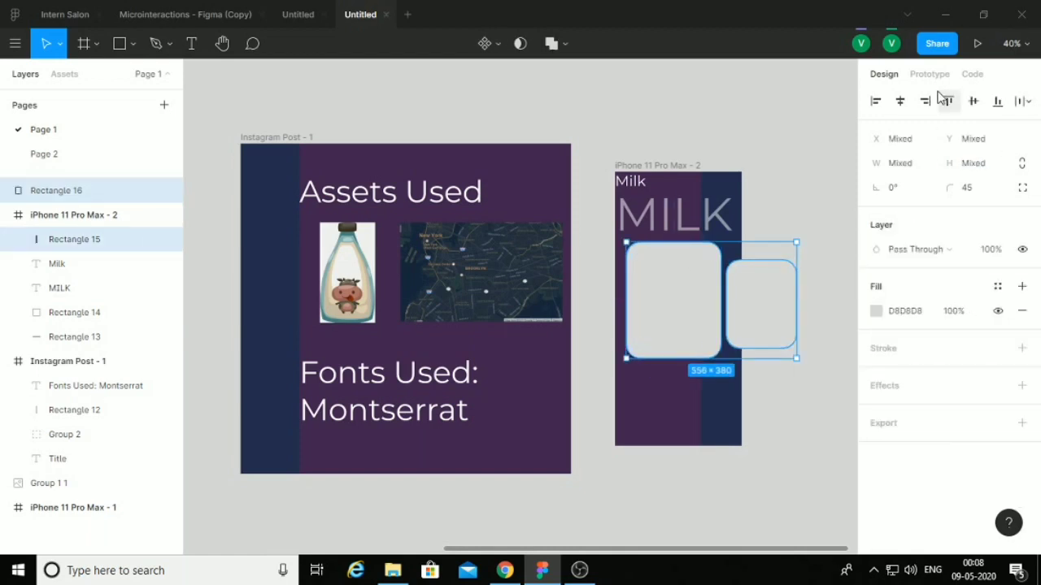
# - Select both cards and group them with Ctrl+G
pyautogui.keyDown('shift'); pyautogui.click(683, 169); pyautogui.keyUp('shift')
pyautogui.click(900, 101)
pyautogui.hotkey('ctrl', 'z')
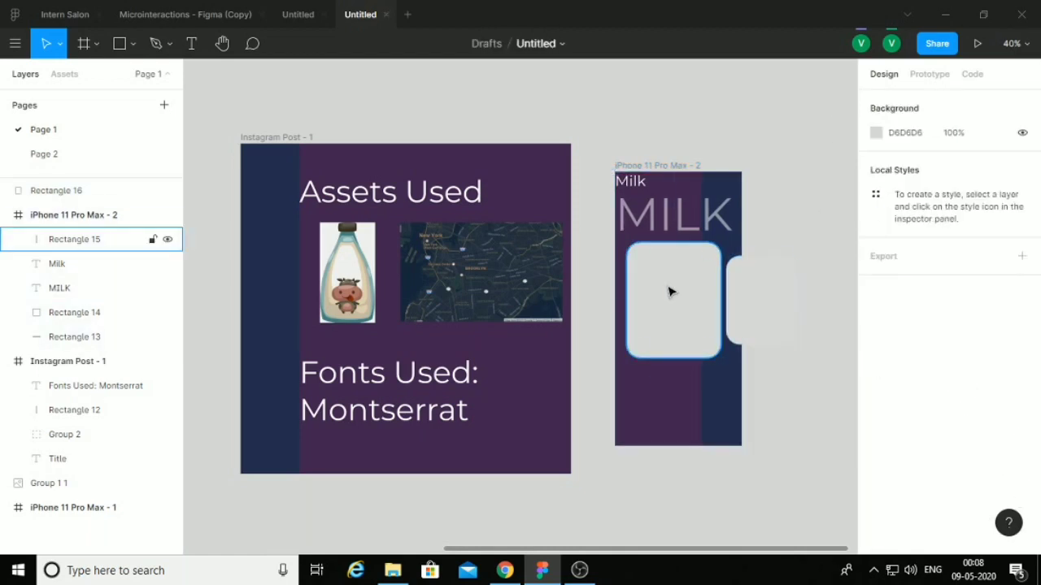
pyautogui.click(672, 290)
pyautogui.keyDown('shift'); pyautogui.click(736, 301); pyautogui.keyUp('shift')
pyautogui.hotkey('ctrl', 'g')
# - Move the card group left into place across the phone's middle
pyautogui.click(684, 169)
pyautogui.keyDown('shift'); pyautogui.click(46, 190); pyautogui.keyUp('shift')
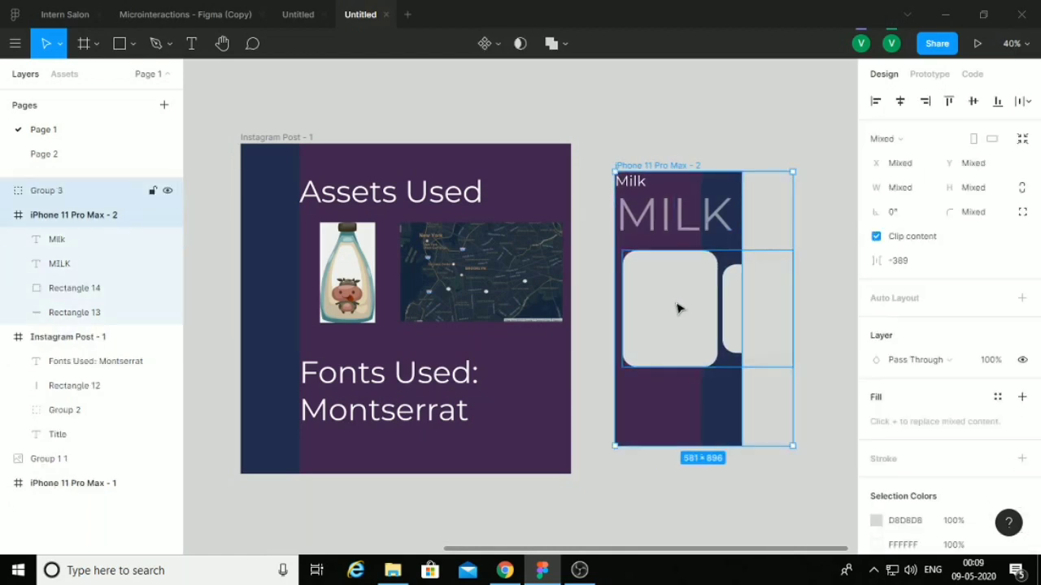
pyautogui.click(47, 190)
pyautogui.moveTo(662, 301); pyautogui.dragTo(625, 301)
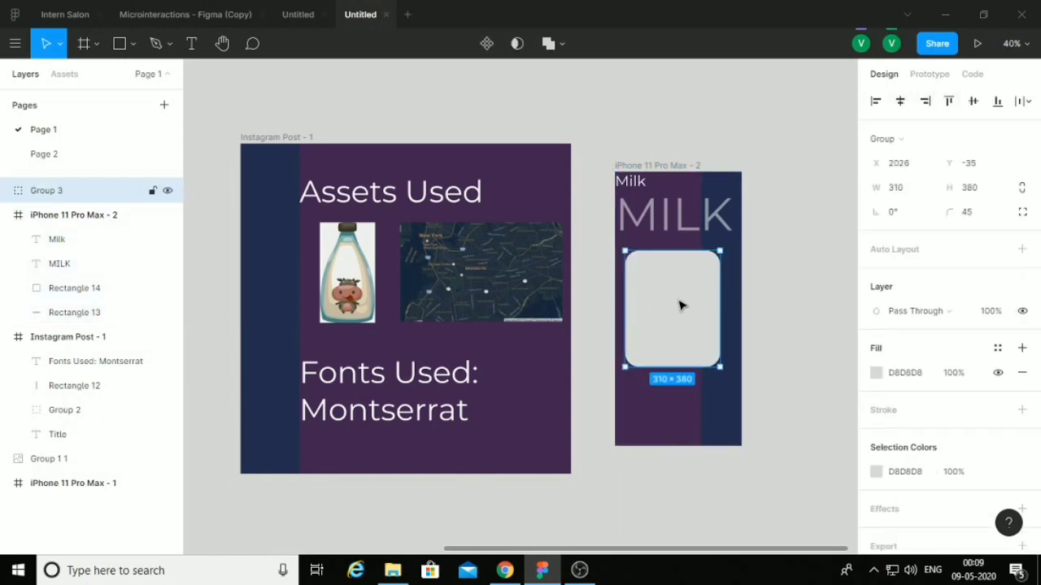
pyautogui.click(638, 284)
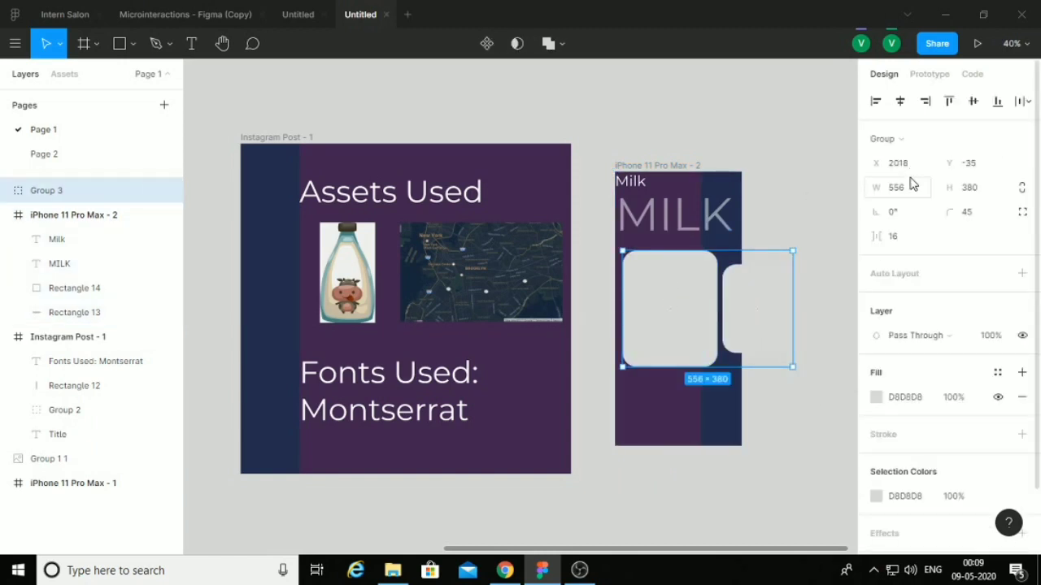
pyautogui.click(797, 230)
pyautogui.click(781, 309)
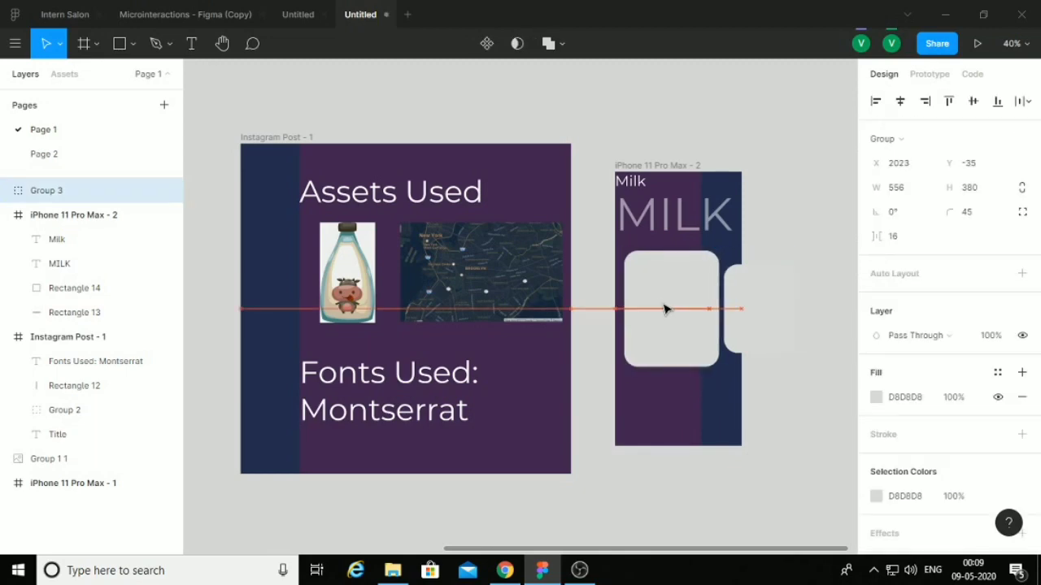
pyautogui.click(764, 399)
# - Alt-drag a copy of the Milk title into the first card and bring it to the front
pyautogui.scroll(5, 757, 368)
pyautogui.scroll(-5, 757, 367)
pyautogui.click(484, 122)
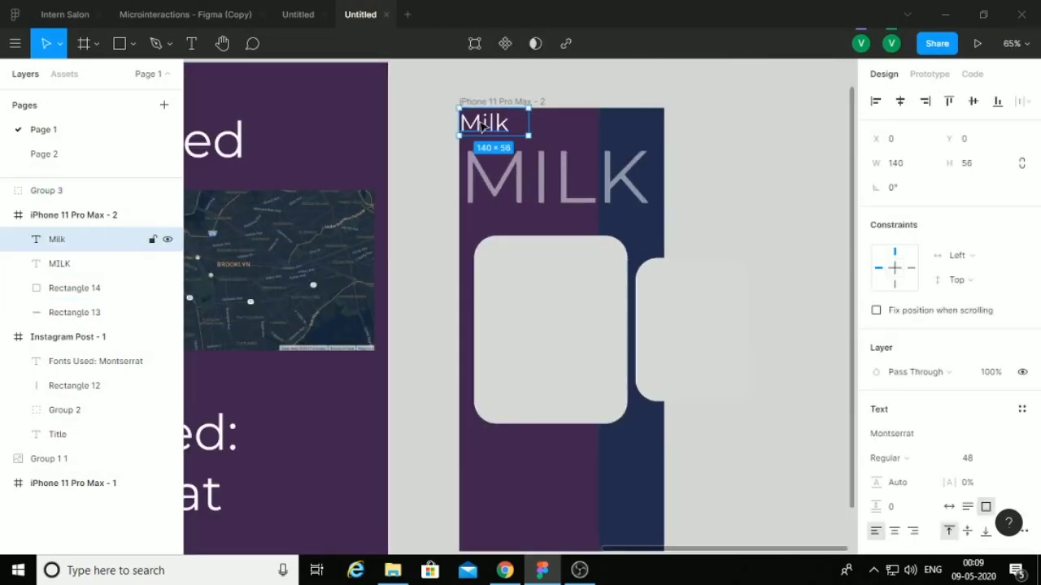
pyautogui.moveTo(484, 122); pyautogui.dragTo(567, 304)
pyautogui.click(555, 265)
pyautogui.hotkey('ctrl', 'z')
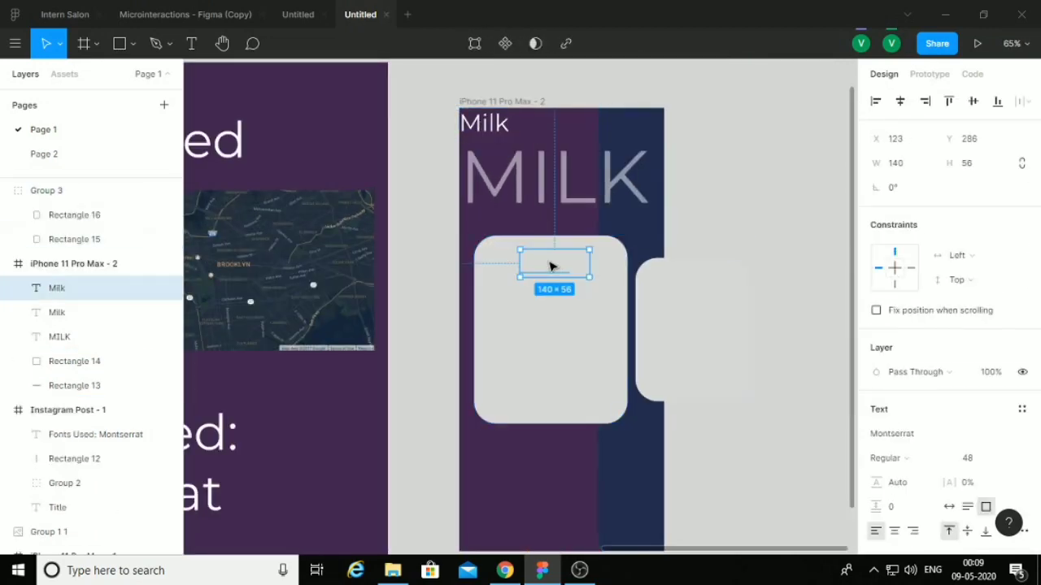
pyautogui.rightClick(545, 265)
pyautogui.click(564, 192)
pyautogui.moveTo(548, 268)
pyautogui.mouseDown()
pyautogui.moveTo(551, 231)
pyautogui.moveTo(558, 263)
pyautogui.mouseUp()
# - Retype the copied title as 'Cow Milk' and give it a black 000000 fill
pyautogui.click(558, 360)
pyautogui.click(87, 274)
pyautogui.rightClick(520, 259)
pyautogui.click(569, 130)
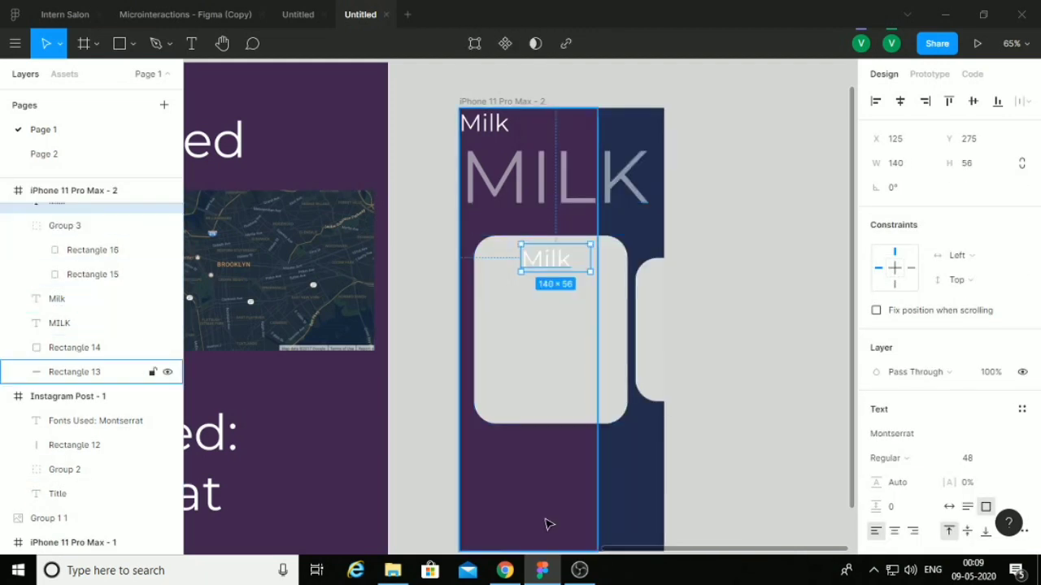
pyautogui.doubleClick(558, 259)
pyautogui.write('Cow')
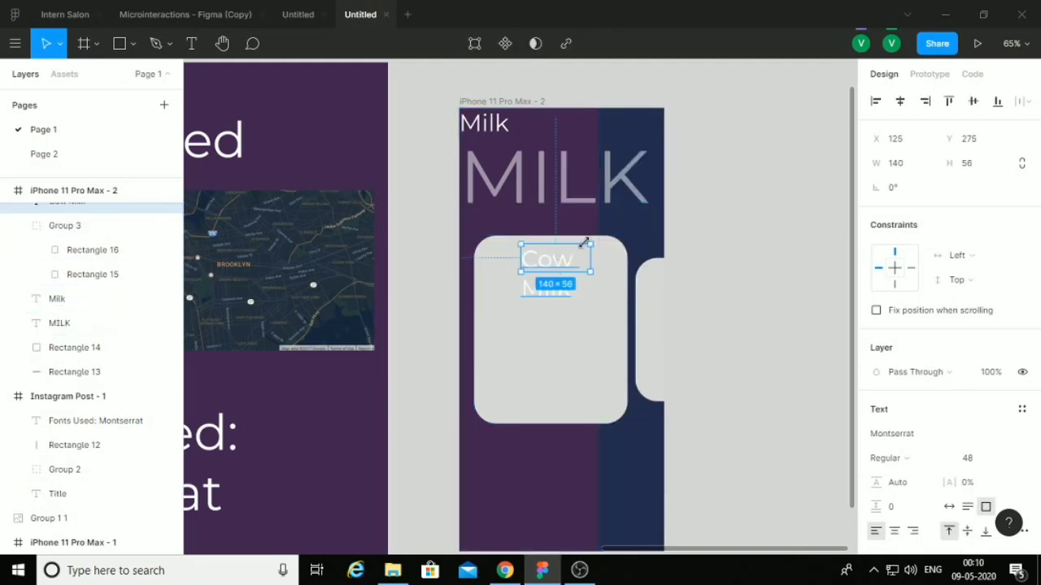
pyautogui.scroll(-3, 889, 390)
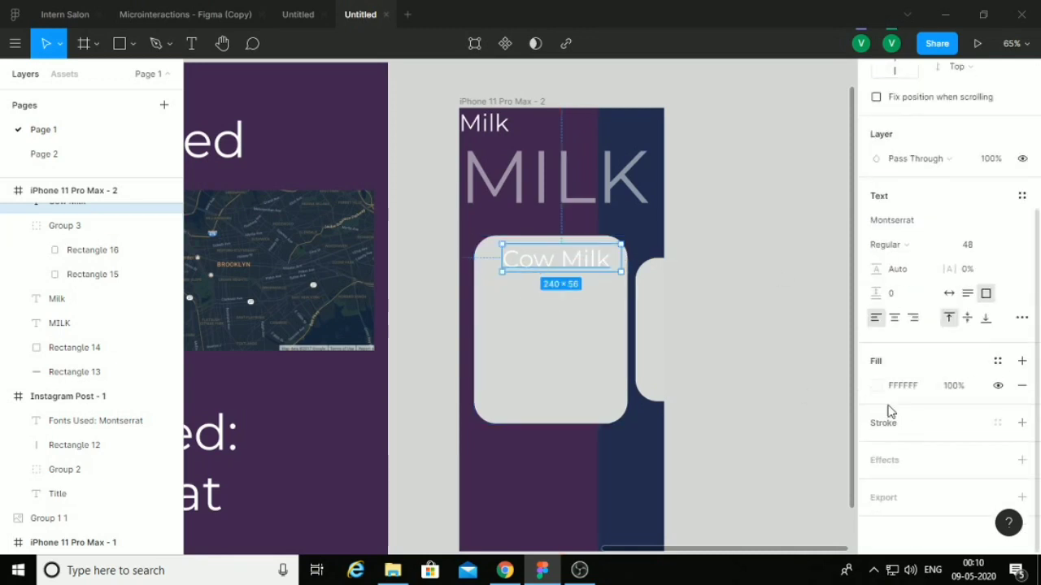
pyautogui.click(876, 385)
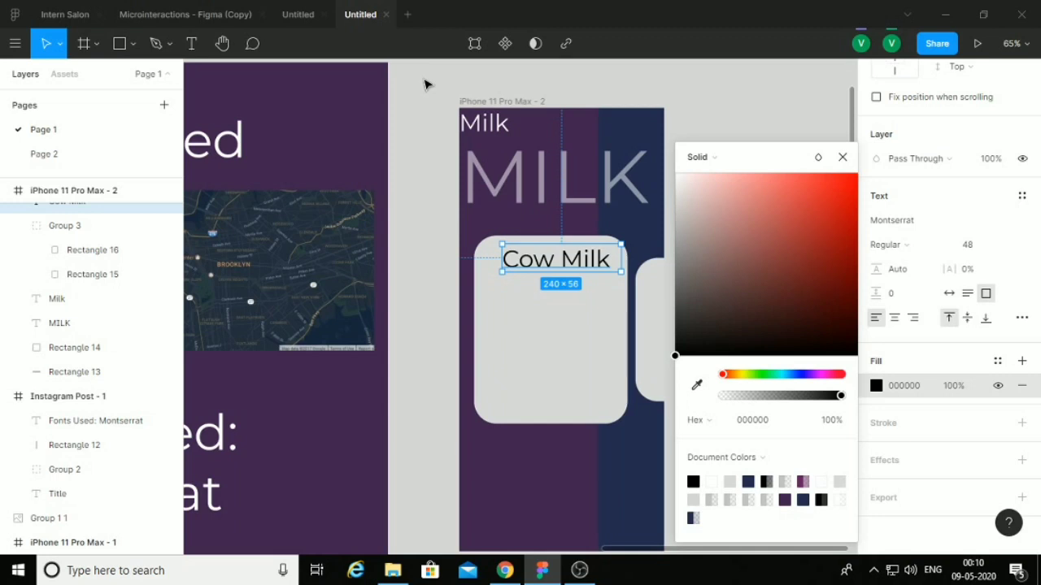
pyautogui.click(842, 158)
# - Set the Cow Milk heading to font size 38 and position it at the card's top
pyautogui.doubleClick(543, 253)
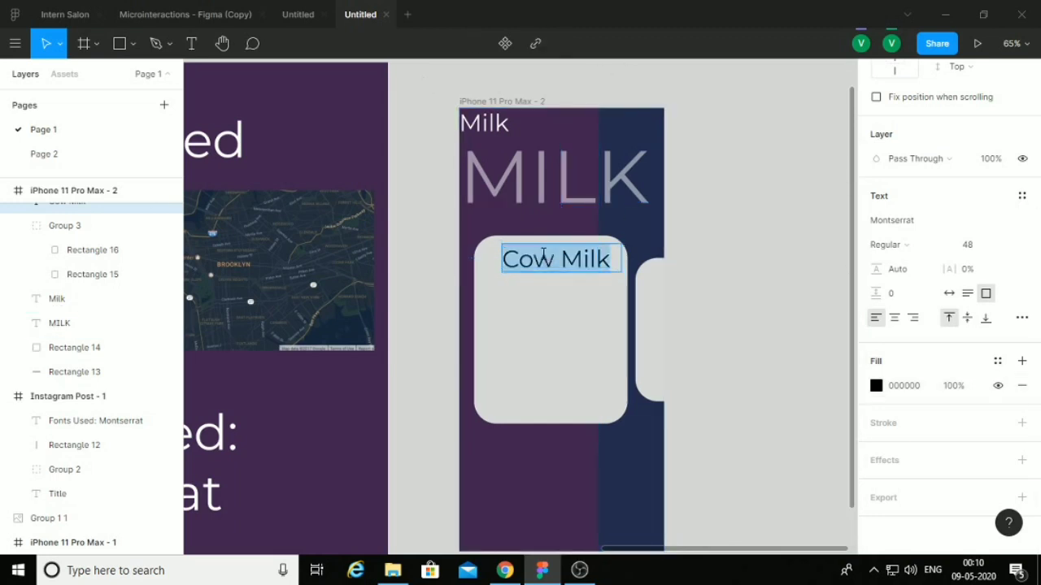
pyautogui.write('38')
pyautogui.press('Return')
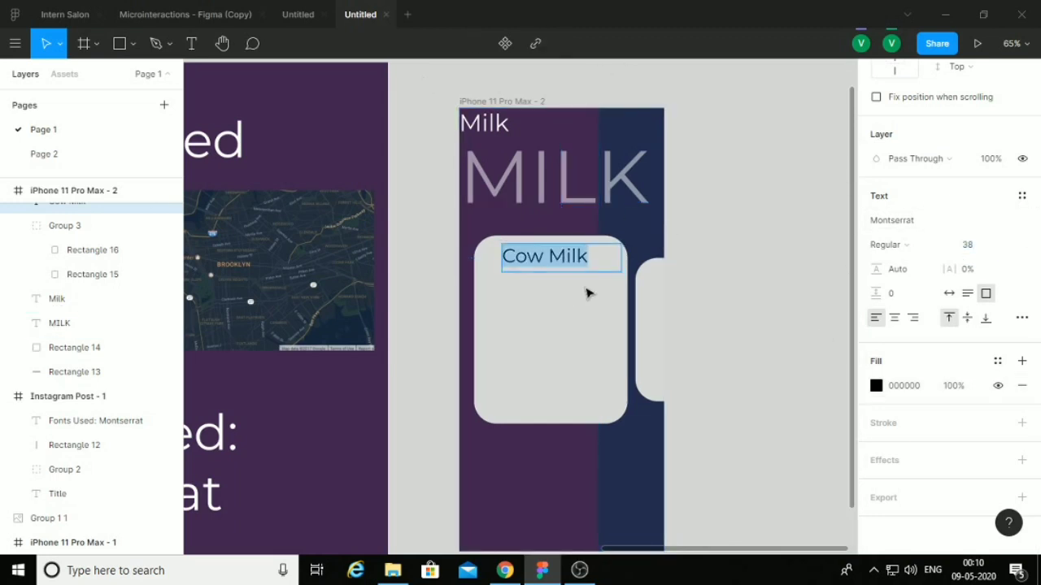
pyautogui.press('Escape')
pyautogui.moveTo(729, 220)
pyautogui.mouseDown()
pyautogui.moveTo(572, 325)
pyautogui.moveTo(553, 308)
pyautogui.mouseUp()
# - Ungroup Group 2 to separate the milk bottle and map images
pyautogui.scroll(1, 705, 391)
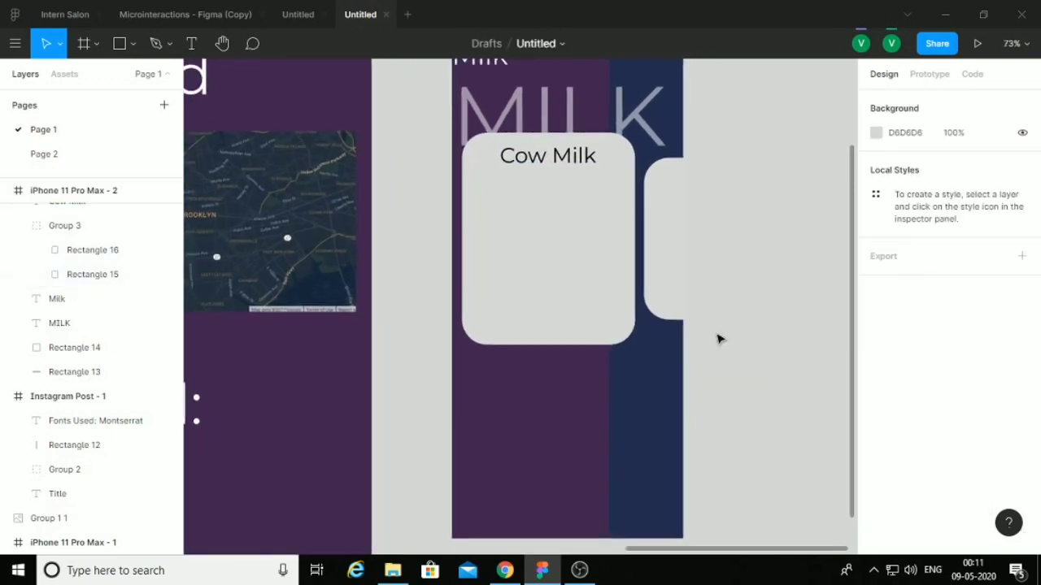
pyautogui.click(597, 301)
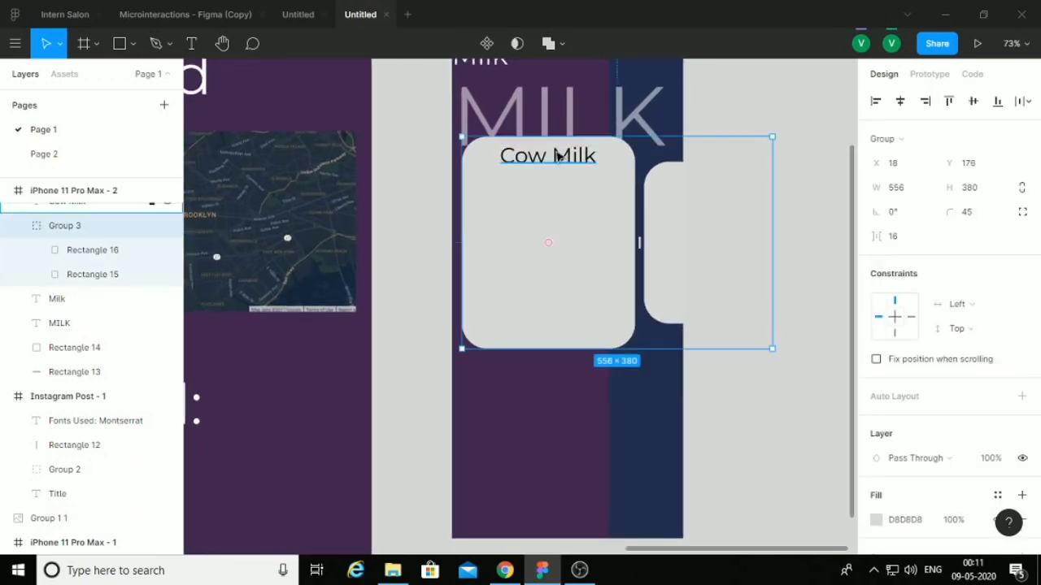
pyautogui.click(572, 293)
pyautogui.click(535, 161)
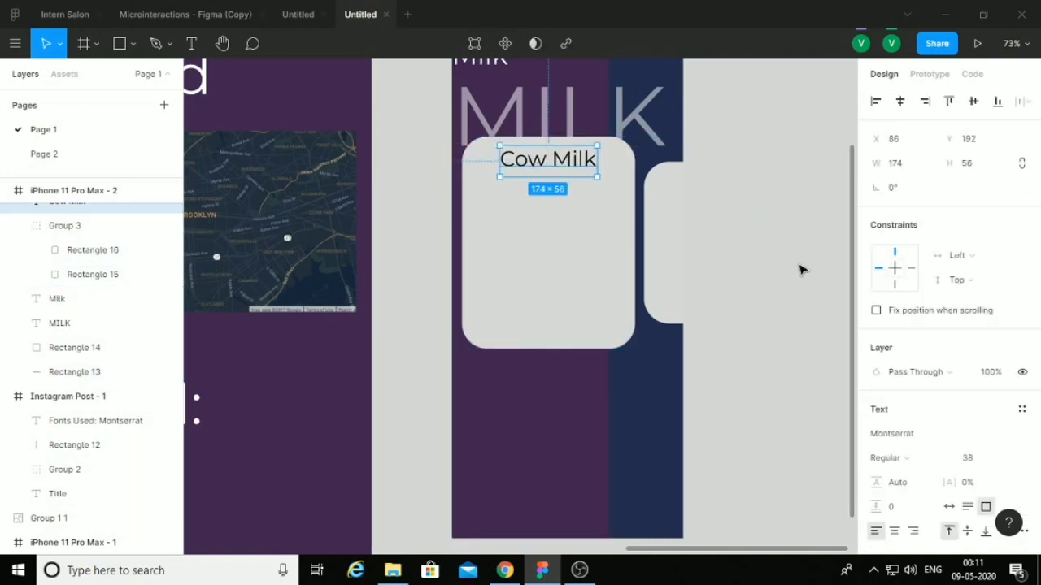
pyautogui.scroll(-3, 799, 267)
pyautogui.rightClick(392, 244)
pyautogui.click(419, 279)
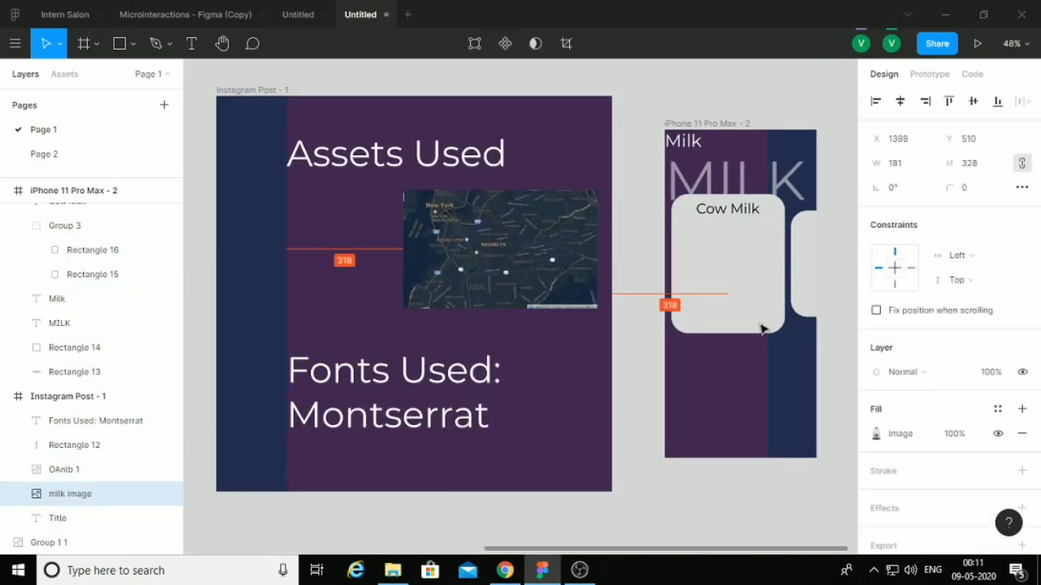
# - Move the milk bottle image into the Cow Milk card, shrink it, and set Darken blending
pyautogui.moveTo(343, 244); pyautogui.dragTo(735, 280)
pyautogui.moveTo(702, 344); pyautogui.dragTo(724, 290)
pyautogui.scroll(3, 724, 290)
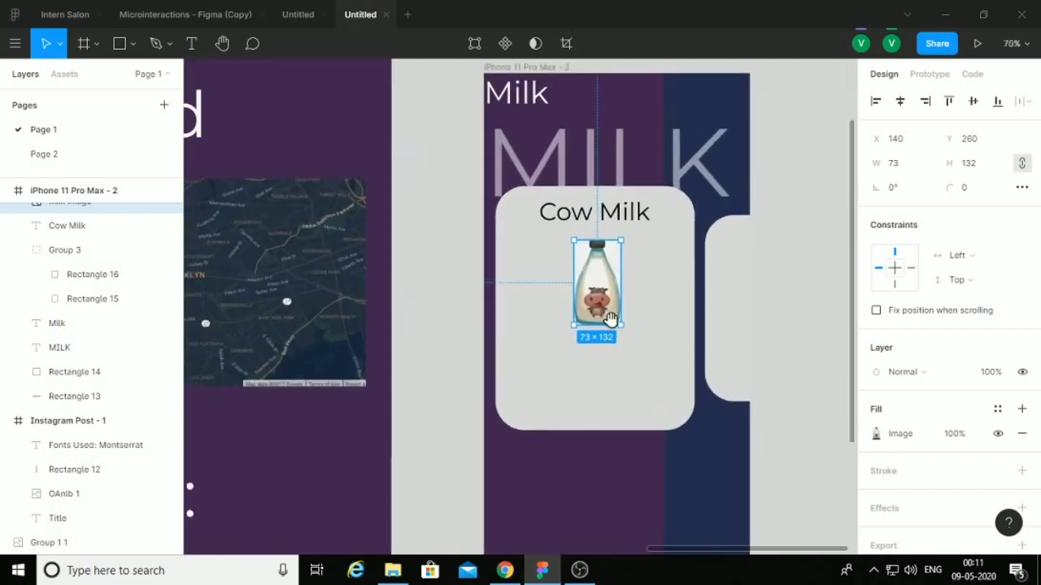
pyautogui.scroll(3, 594, 298)
pyautogui.rightClick(425, 274)
pyautogui.click(903, 371)
pyautogui.click(903, 225)
pyautogui.hscroll(2, 681, 255)
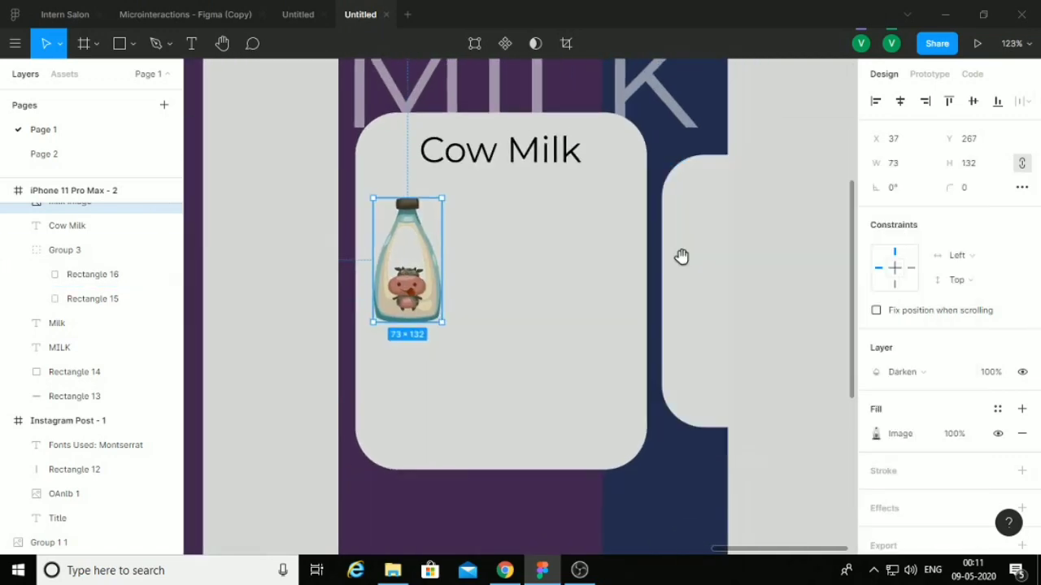
pyautogui.press('Escape')
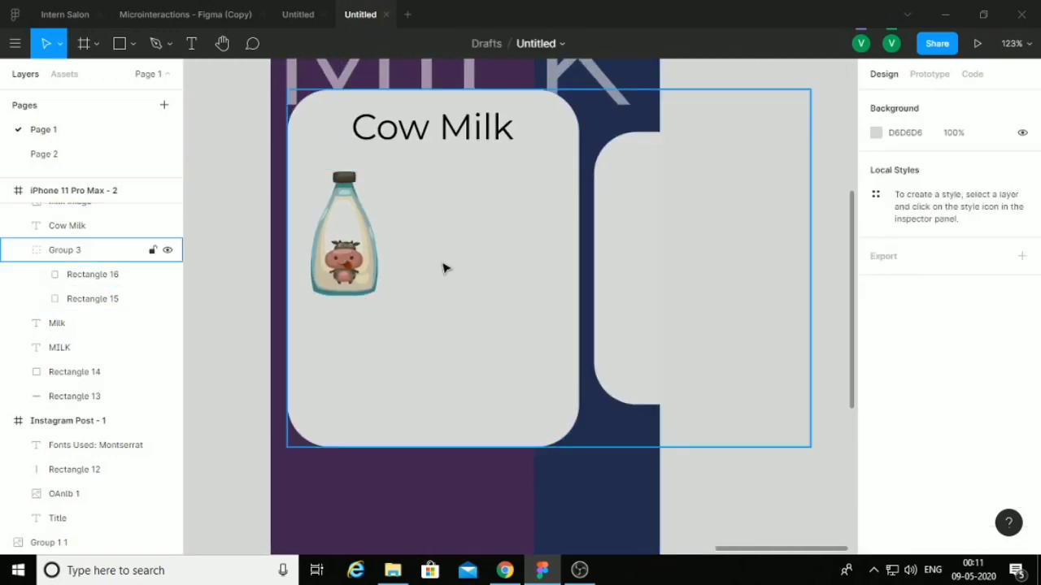
# - Add 'Values: 149 Calories, 7.7g Protein, 11.7g Carb.' at size 15 beside the bottle
pyautogui.moveTo(431, 126); pyautogui.dragTo(460, 195)
pyautogui.press('Return')
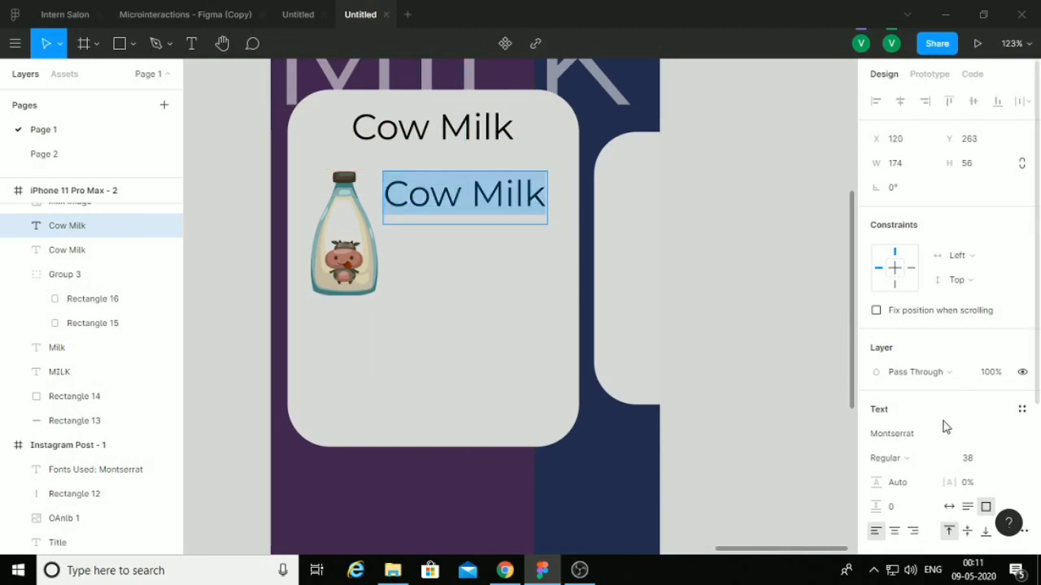
pyautogui.write('15')
pyautogui.press('Return')
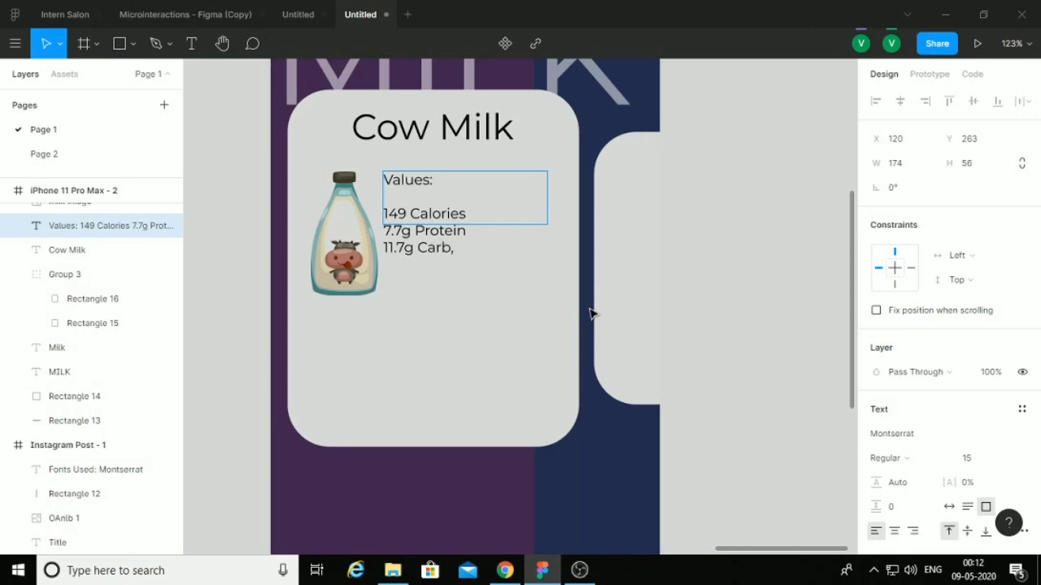
pyautogui.moveTo(476, 221); pyautogui.dragTo(475, 254)
pyautogui.click(481, 453)
# - Ungroup the card shapes and add a drop shadow with value 50 to the Cow Milk card
pyautogui.scroll(-3, 464, 279)
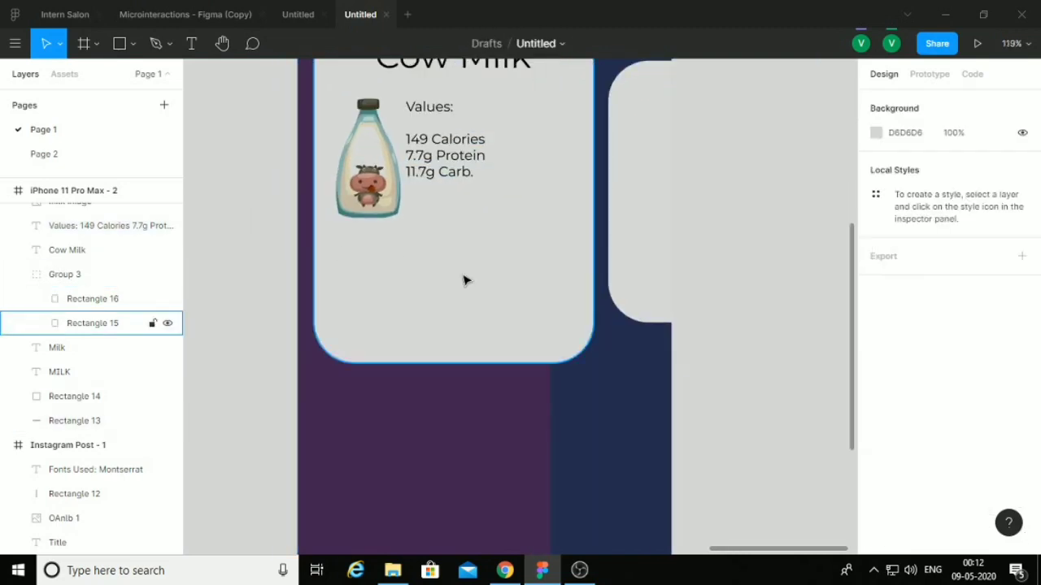
pyautogui.rightClick(460, 279)
pyautogui.click(523, 279)
pyautogui.click(1022, 460)
pyautogui.click(876, 460)
pyautogui.click(693, 500)
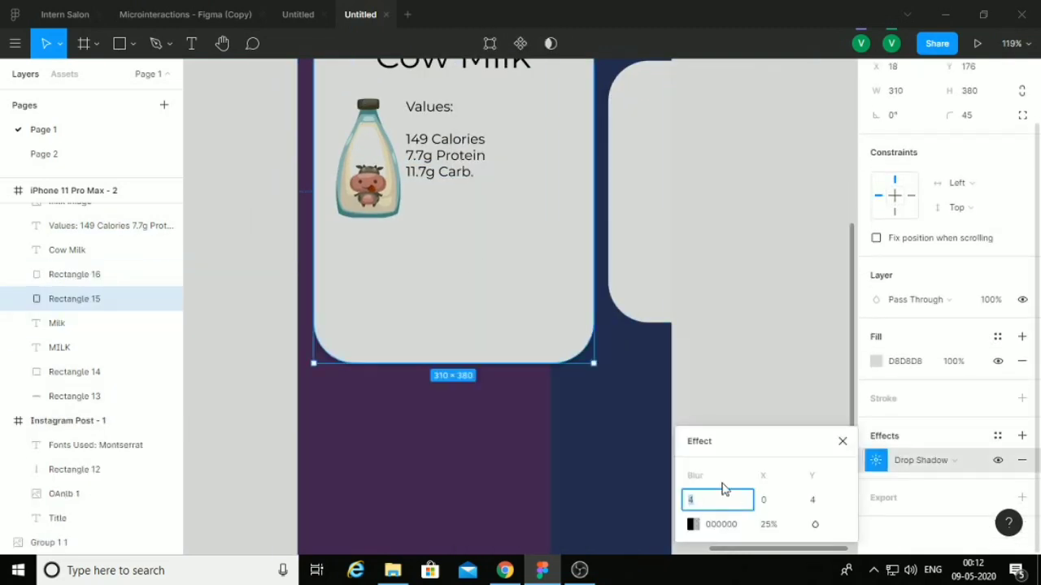
pyautogui.write('50')
pyautogui.press('Tab')
pyautogui.press('Tab')
pyautogui.click(754, 295)
# - Replace the Cow Milk card's drop shadow with a fresh one set to 50
pyautogui.scroll(-3, 344, 353)
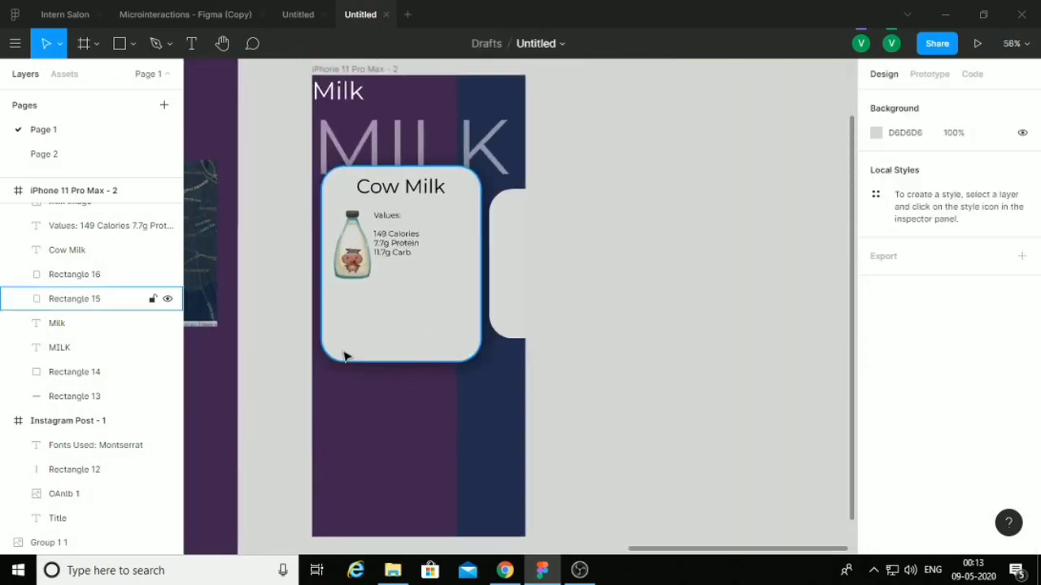
pyautogui.click(504, 366)
pyautogui.scroll(5, 436, 306)
pyautogui.scroll(-2, 905, 460)
pyautogui.click(876, 460)
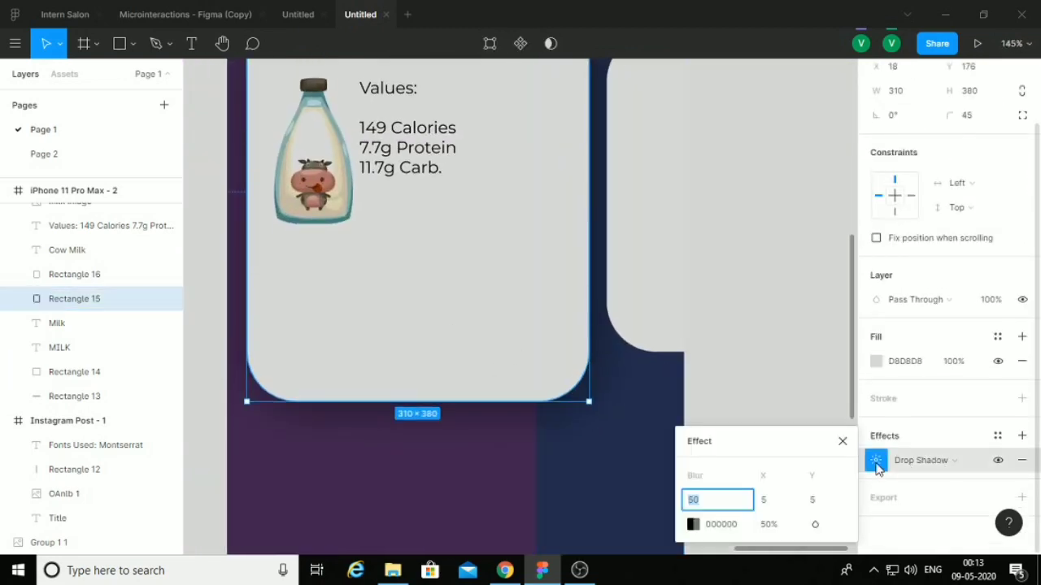
pyautogui.click(1022, 460)
pyautogui.click(1022, 458)
pyautogui.click(876, 460)
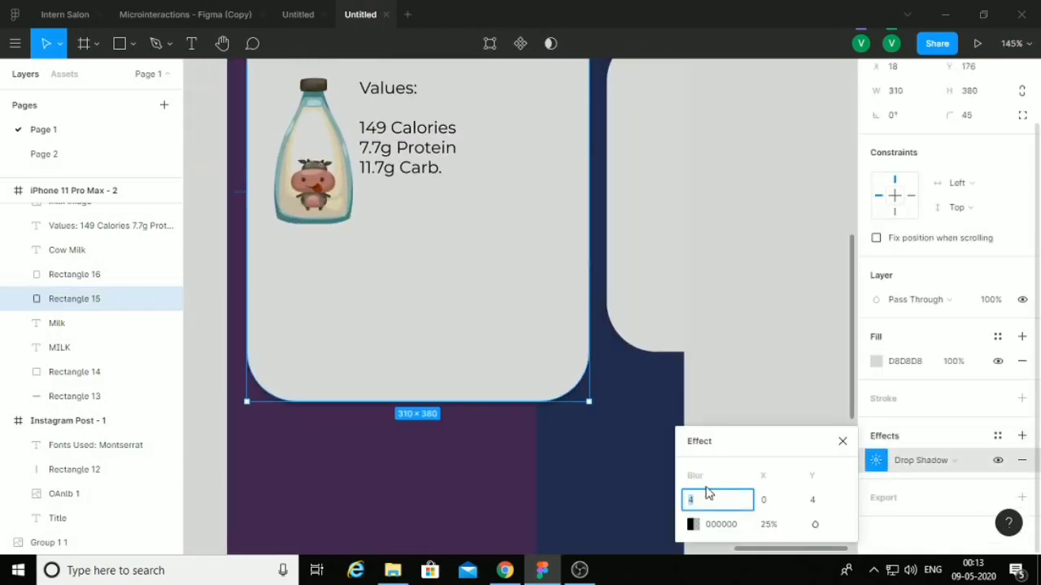
pyautogui.write('50')
pyautogui.press('Tab')
pyautogui.write('50')
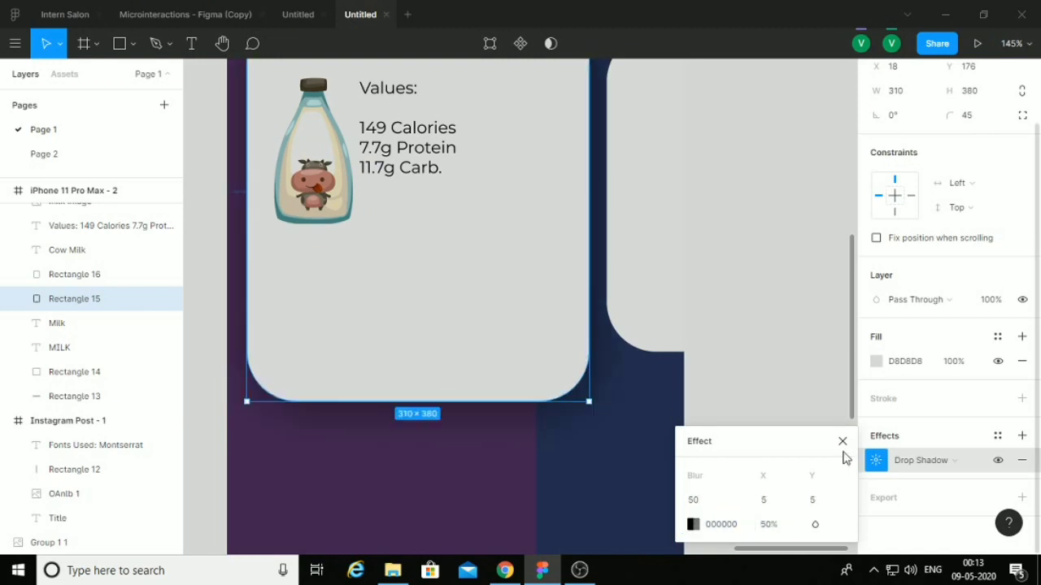
pyautogui.click(842, 441)
# - Add a drop shadow to the second card beside Cow Milk
pyautogui.scroll(-3, 843, 456)
pyautogui.click(823, 389)
pyautogui.click(1022, 460)
pyautogui.click(877, 485)
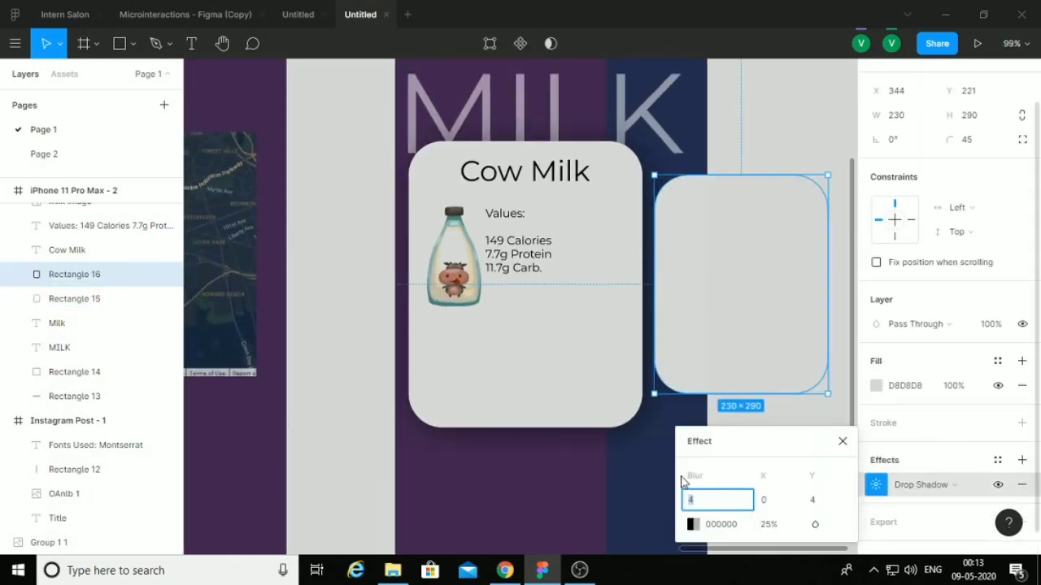
# - Set the Cow Milk card's shadow blur to 20
pyautogui.click(525, 366)
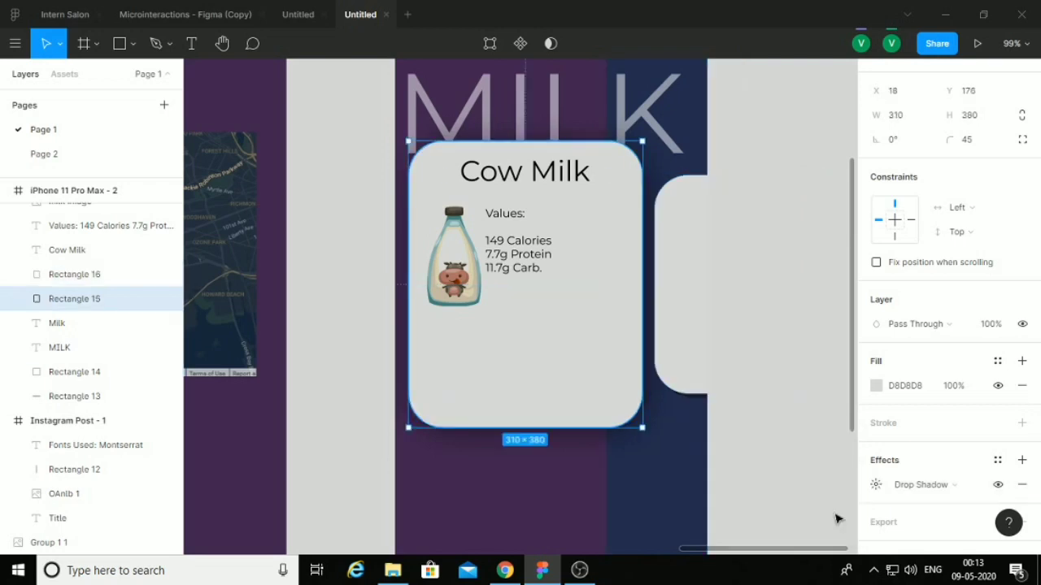
pyautogui.click(875, 484)
pyautogui.write('20')
pyautogui.click(843, 441)
pyautogui.click(746, 428)
pyautogui.scroll(3, 746, 428)
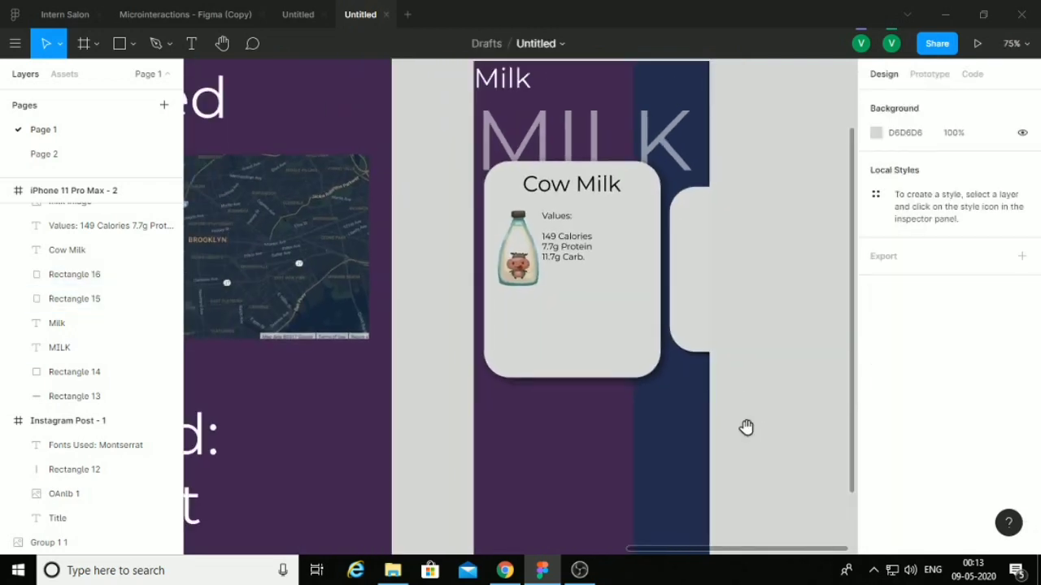
# - Draw a small pill below the nutrition values with corner radius 30 and a navy fill
pyautogui.click(118, 48)
pyautogui.moveTo(425, 261)
pyautogui.mouseDown()
pyautogui.moveTo(528, 288)
pyautogui.moveTo(505, 289)
pyautogui.mouseUp()
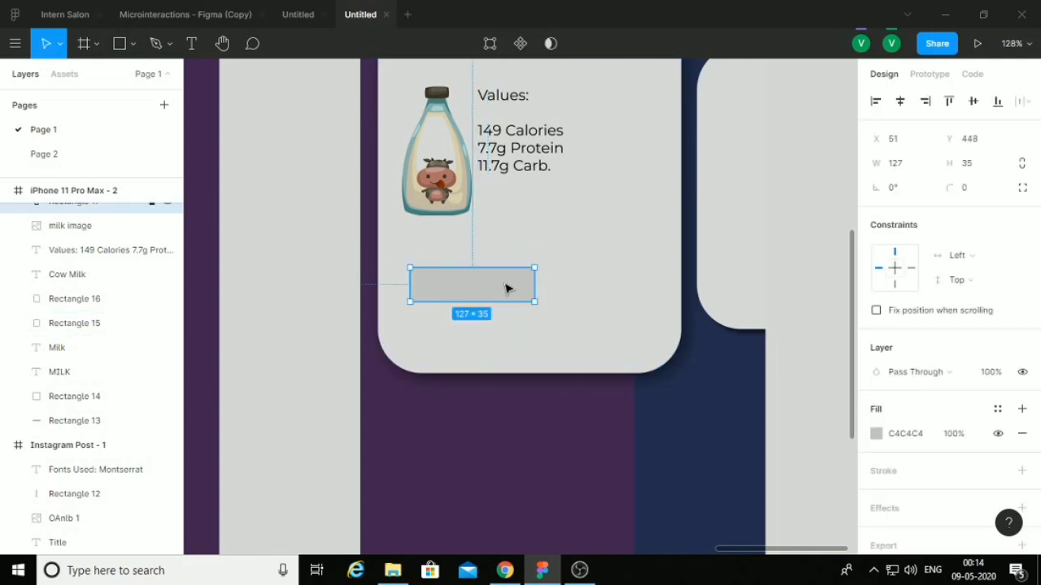
pyautogui.click(976, 187)
pyautogui.write('30')
pyautogui.press('Return')
pyautogui.write('232c')
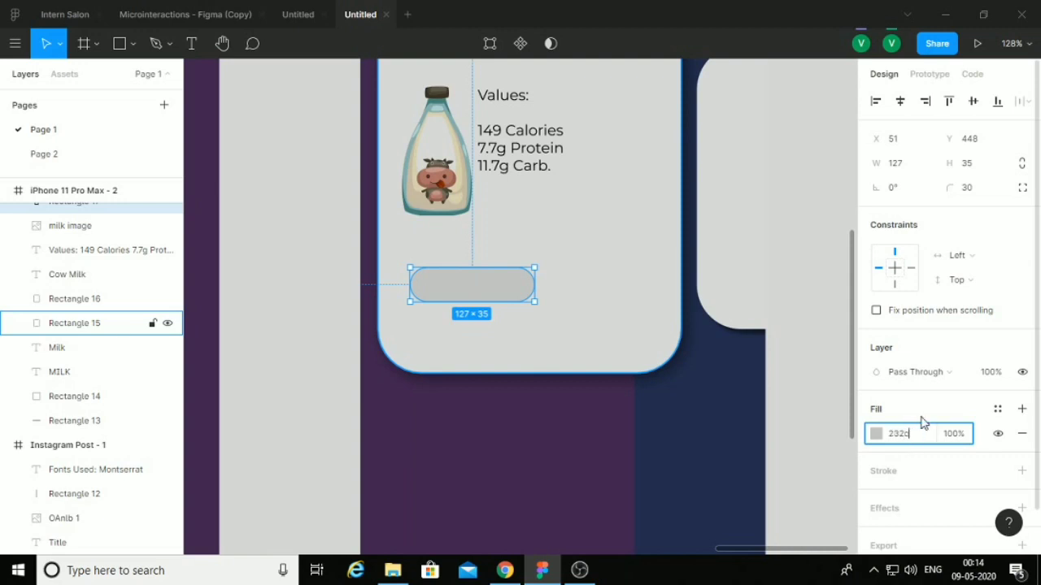
pyautogui.write('4f')
pyautogui.press('Return')
# - Copy the Cow Milk title onto the pill at size 15 and centre it horizontally
pyautogui.scroll(2, 555, 244)
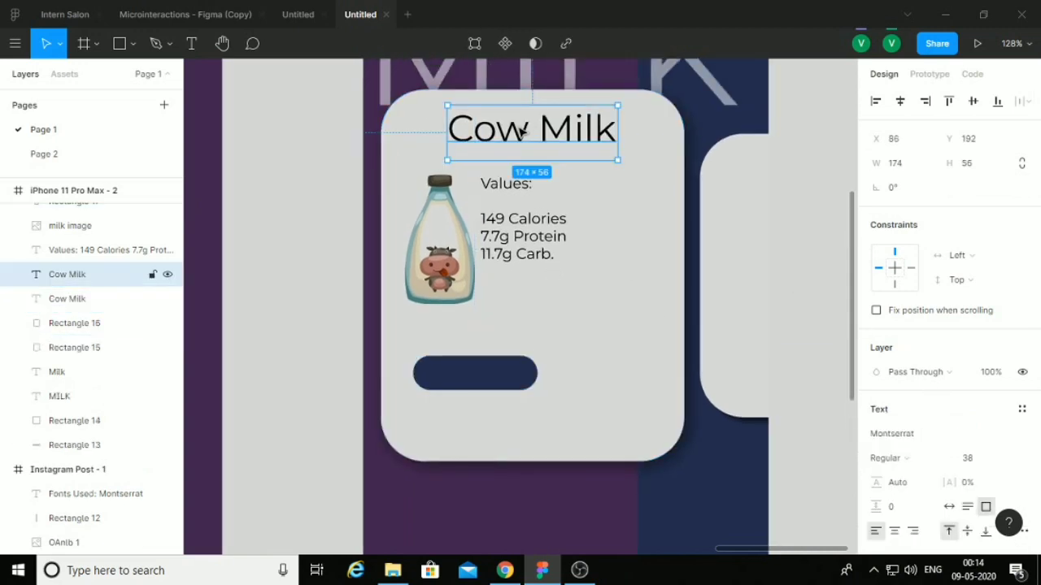
pyautogui.moveTo(599, 129); pyautogui.dragTo(555, 372)
pyautogui.rightClick(555, 372)
pyautogui.moveTo(575, 402)
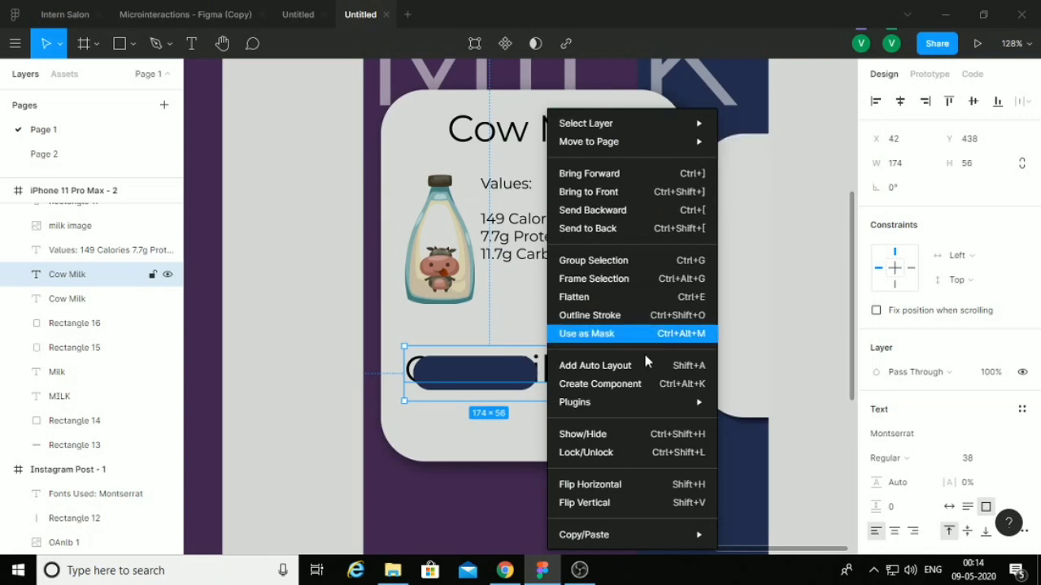
pyautogui.scroll(-2, 623, 255)
pyautogui.click(966, 457)
pyautogui.write('15')
pyautogui.press('Return')
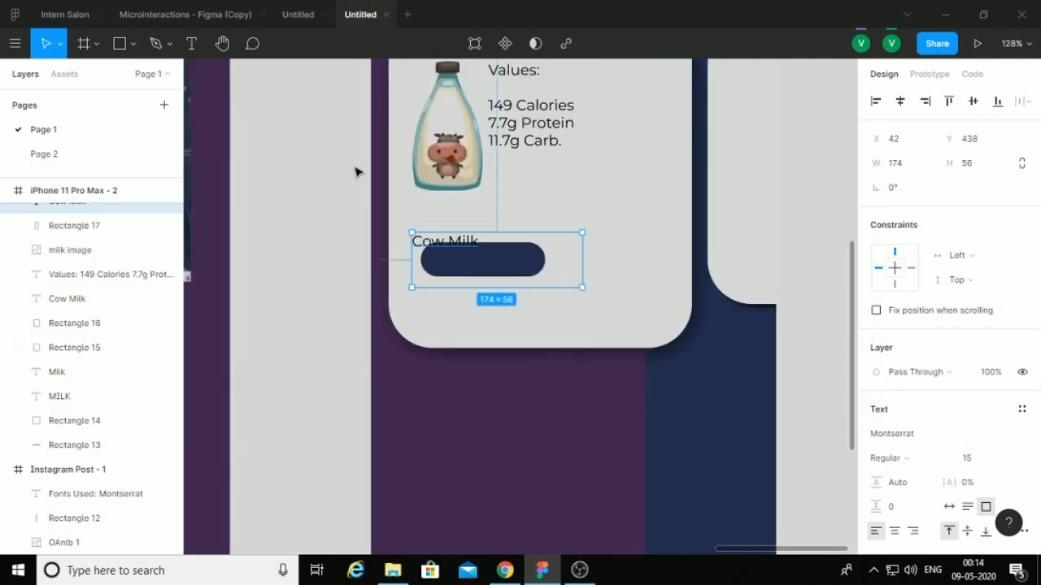
pyautogui.moveTo(582, 290); pyautogui.dragTo(480, 248)
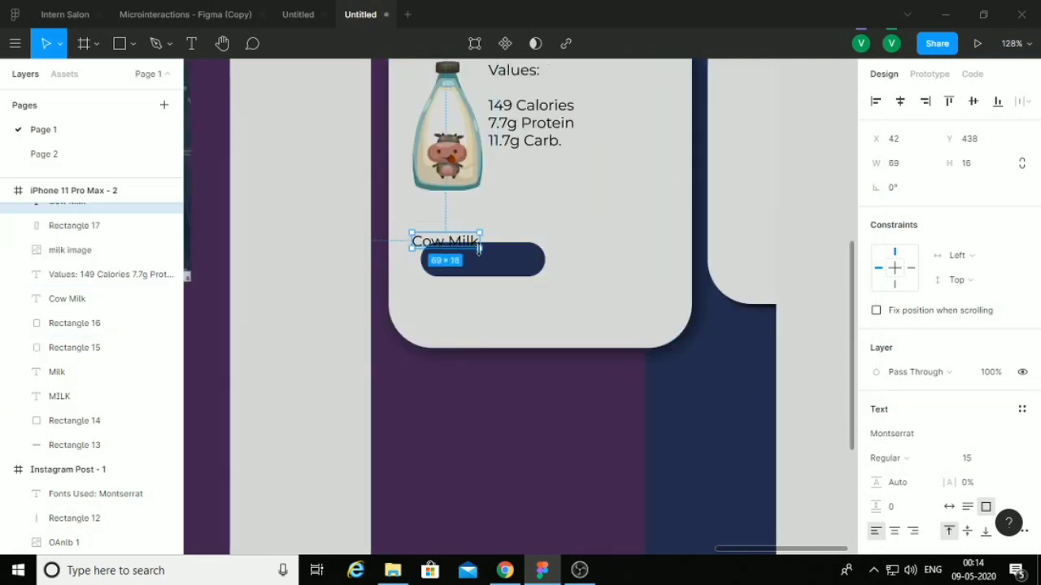
pyautogui.click(901, 101)
# - Make the pill text white and reword it to 'Rs: 50/ ltr'
pyautogui.click(876, 523)
pyautogui.click(675, 174)
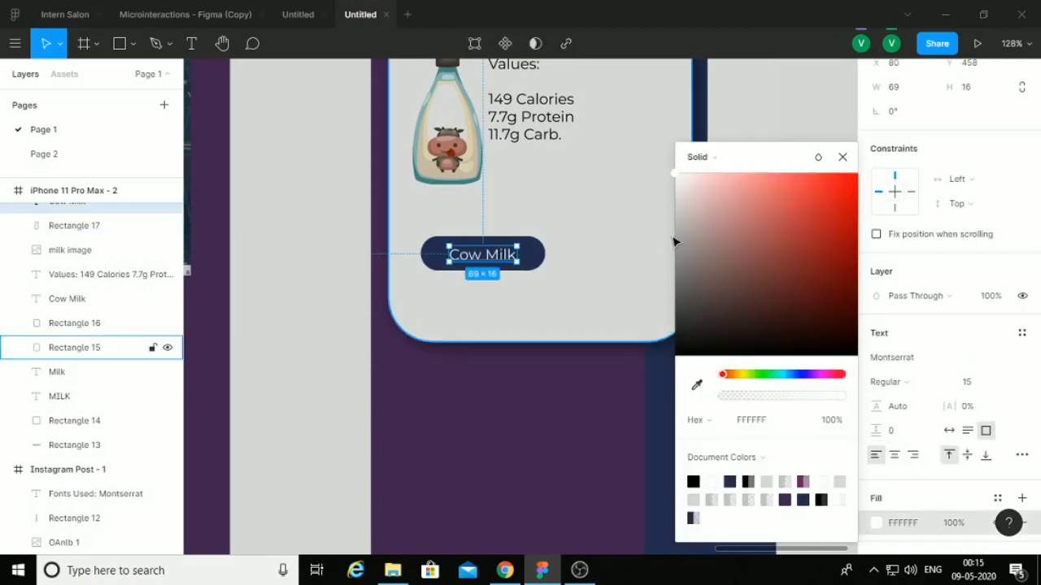
pyautogui.click(843, 159)
pyautogui.doubleClick(498, 255)
pyautogui.write('Rs: 50/ ltr')
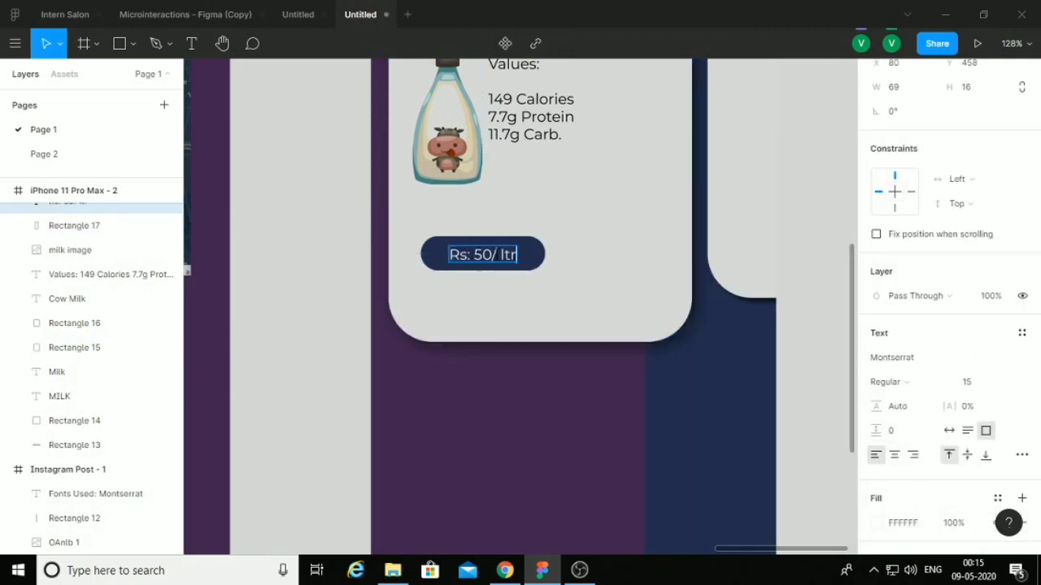
pyautogui.click(570, 407)
pyautogui.moveTo(406, 227); pyautogui.dragTo(561, 277)
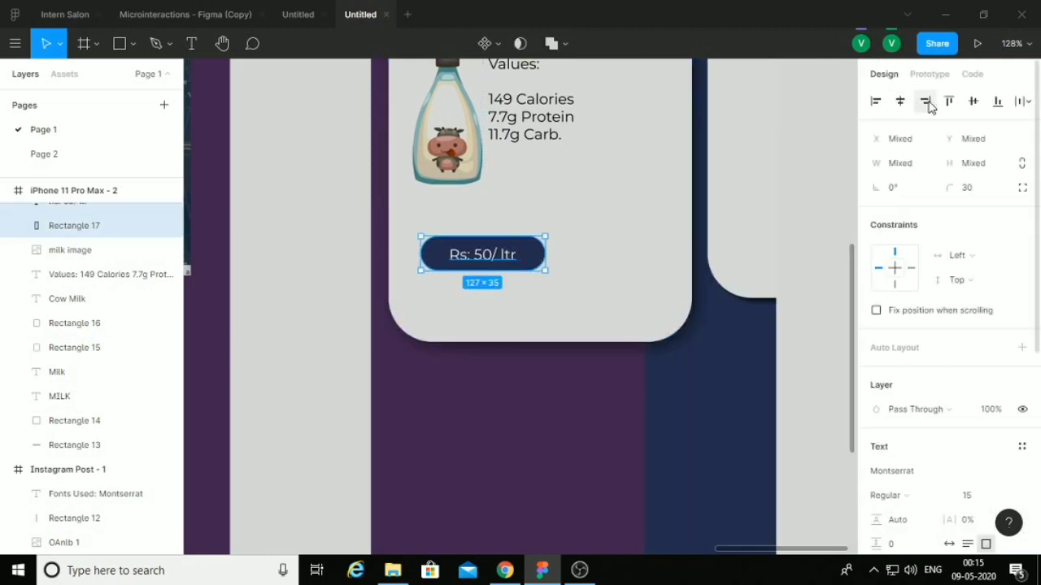
pyautogui.click(819, 171)
pyautogui.scroll(-3, 769, 386)
pyautogui.scroll(-3, 688, 341)
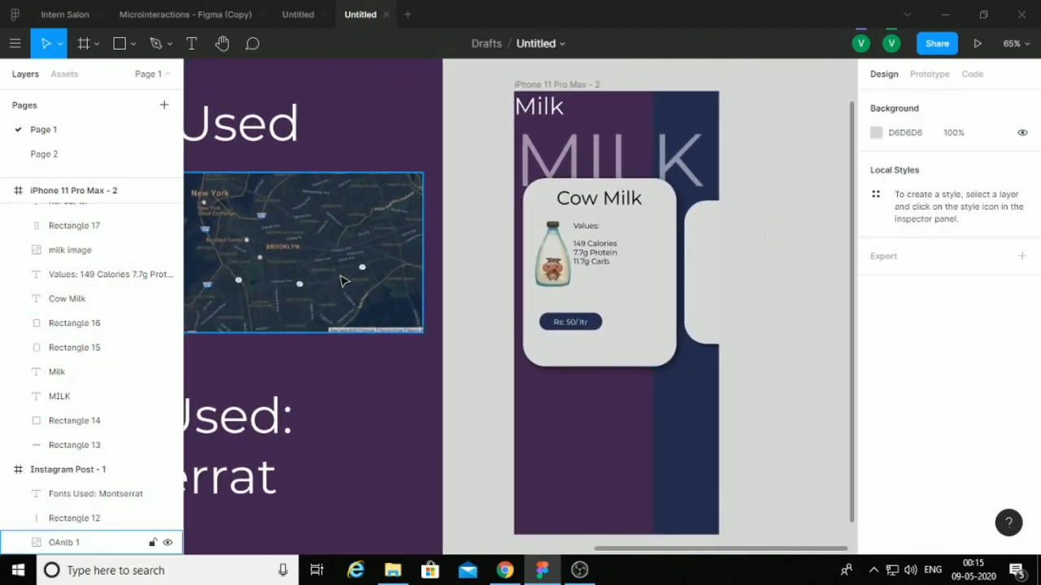
pyautogui.scroll(-2, 547, 390)
# - Draw a 345×60 bar near the frame bottom with radius 30 and 80% fill opacity
pyautogui.scroll(5, 548, 390)
pyautogui.press('r')
pyautogui.moveTo(309, 291)
pyautogui.mouseDown()
pyautogui.moveTo(548, 529)
pyautogui.moveTo(611, 336)
pyautogui.mouseUp()
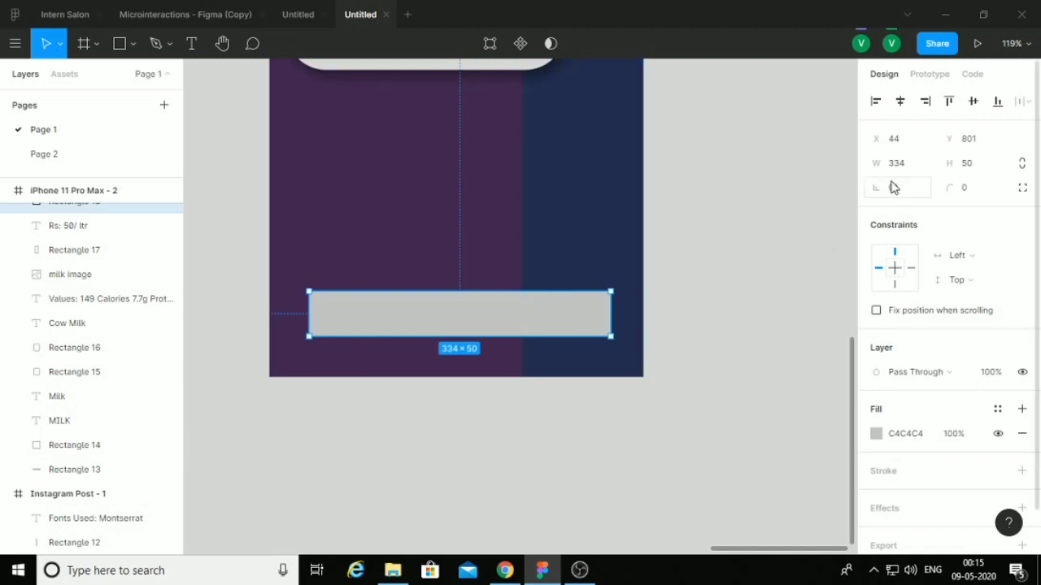
pyautogui.write('345')
pyautogui.press('Return')
pyautogui.click(971, 171)
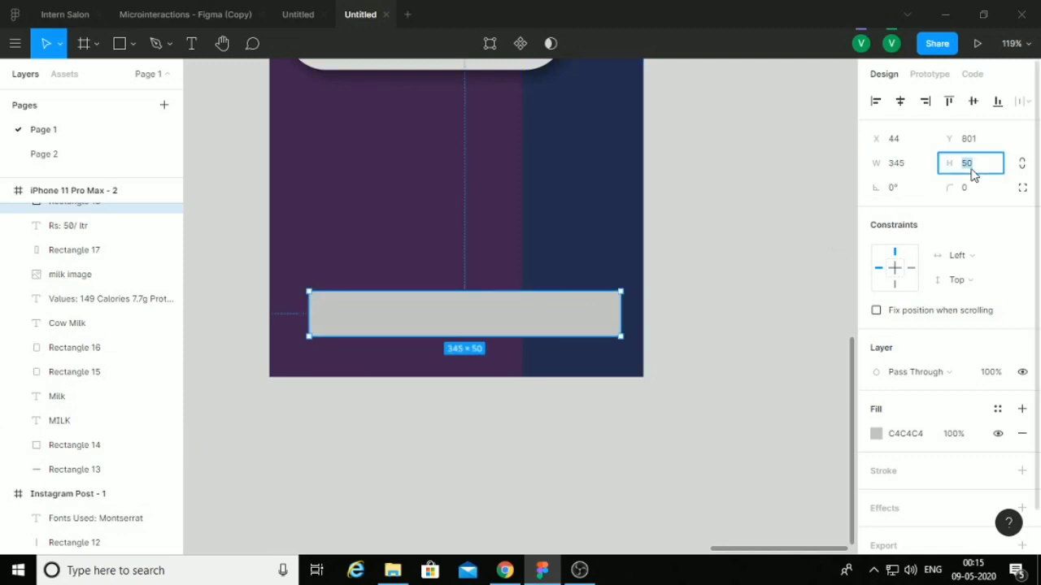
pyautogui.write('60')
pyautogui.press('Return')
pyautogui.press('Return')
pyautogui.click(953, 434)
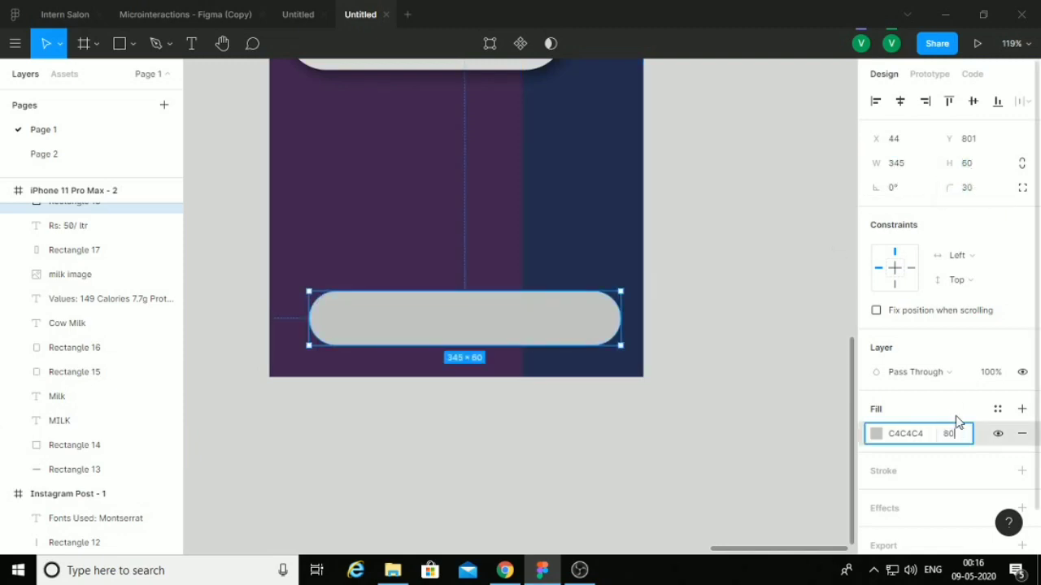
pyautogui.write('80')
pyautogui.press('Return')
pyautogui.moveTo(491, 320); pyautogui.dragTo(482, 326)
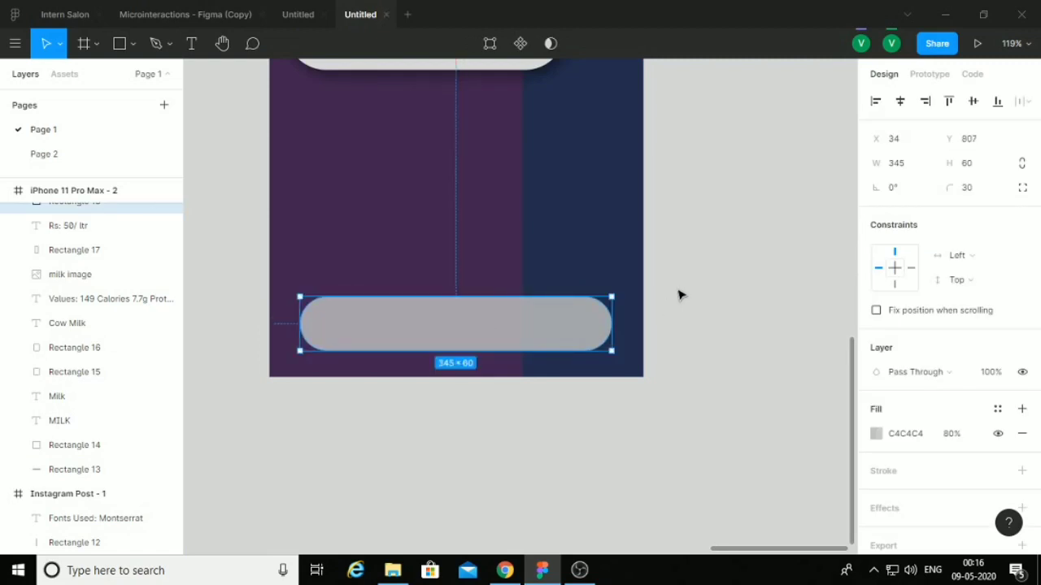
# - Adjust the bar's drop shadow values and opacity for a dark 20-blur shadow
pyautogui.scroll(-1, 1025, 461)
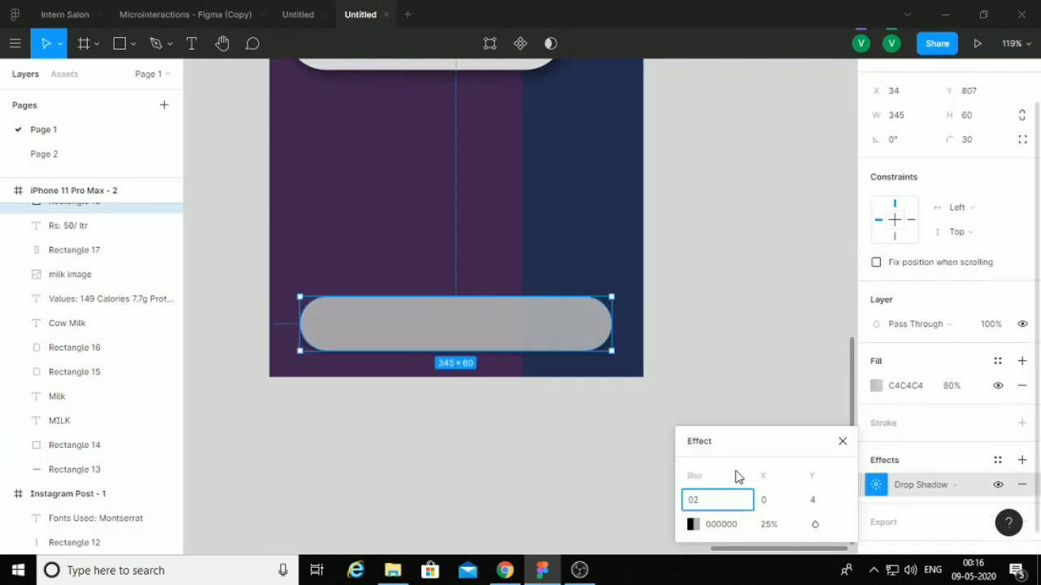
pyautogui.write('20')
pyautogui.click(769, 524)
pyautogui.write('90')
pyautogui.click(710, 502)
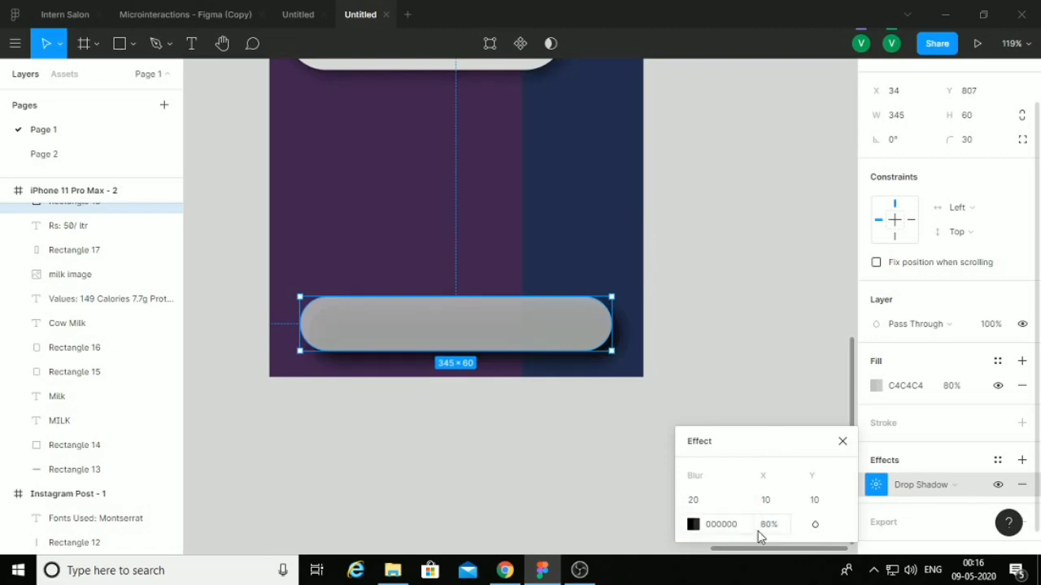
pyautogui.click(706, 374)
pyautogui.scroll(-5, 572, 430)
# - Copy the map image into the phone frame behind other layers, resized to 345×261
pyautogui.moveTo(349, 188); pyautogui.dragTo(592, 360)
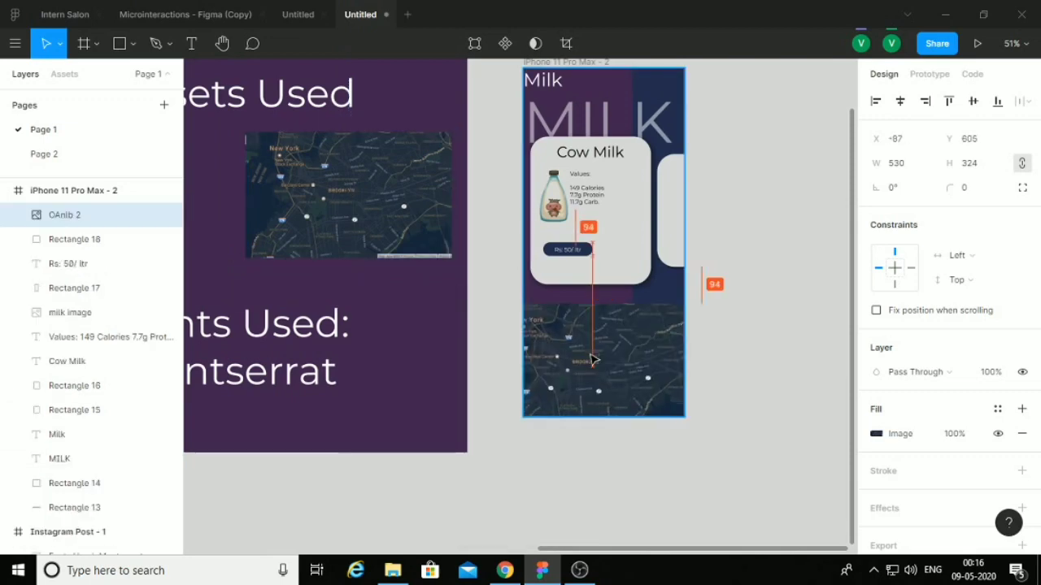
pyautogui.rightClick(592, 360)
pyautogui.click(618, 168)
pyautogui.moveTo(487, 350)
pyautogui.mouseDown()
pyautogui.moveTo(537, 346)
pyautogui.moveTo(629, 367)
pyautogui.mouseUp()
pyautogui.scroll(5, 629, 367)
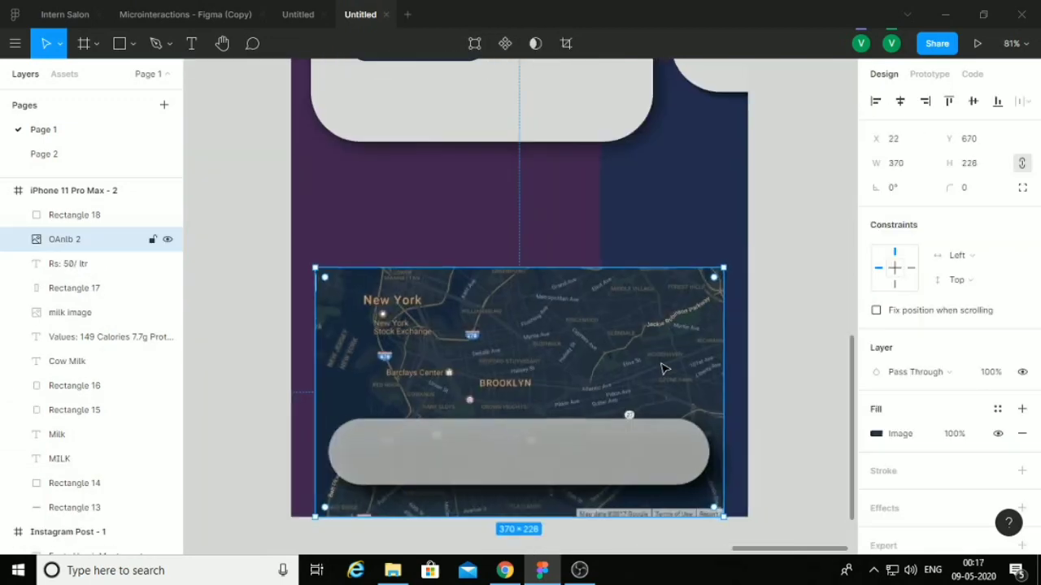
pyautogui.scroll(3, 532, 256)
pyautogui.moveTo(541, 245); pyautogui.dragTo(541, 213)
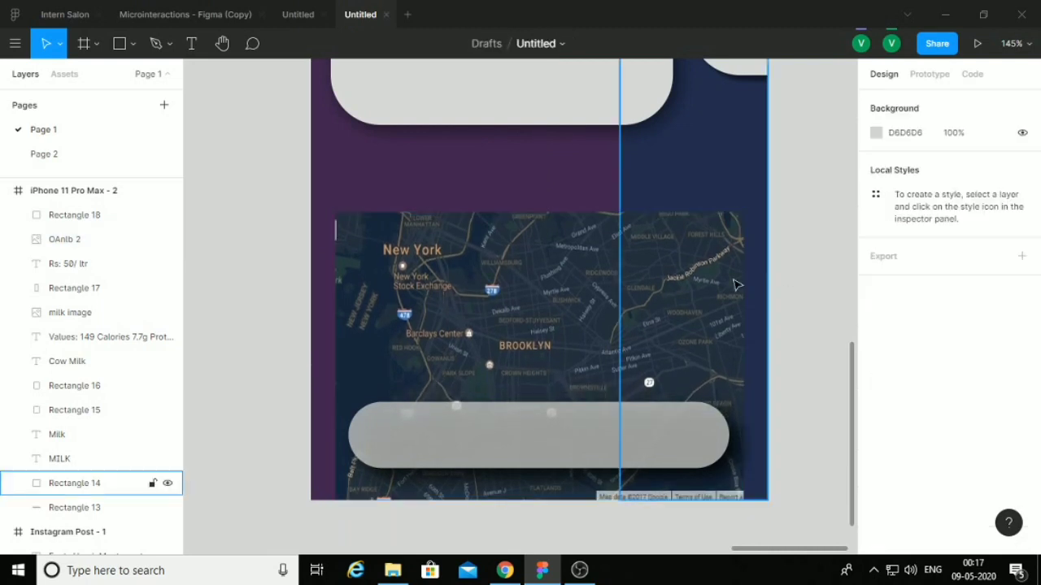
pyautogui.moveTo(354, 343); pyautogui.dragTo(368, 343)
pyautogui.moveTo(757, 359); pyautogui.dragTo(730, 358)
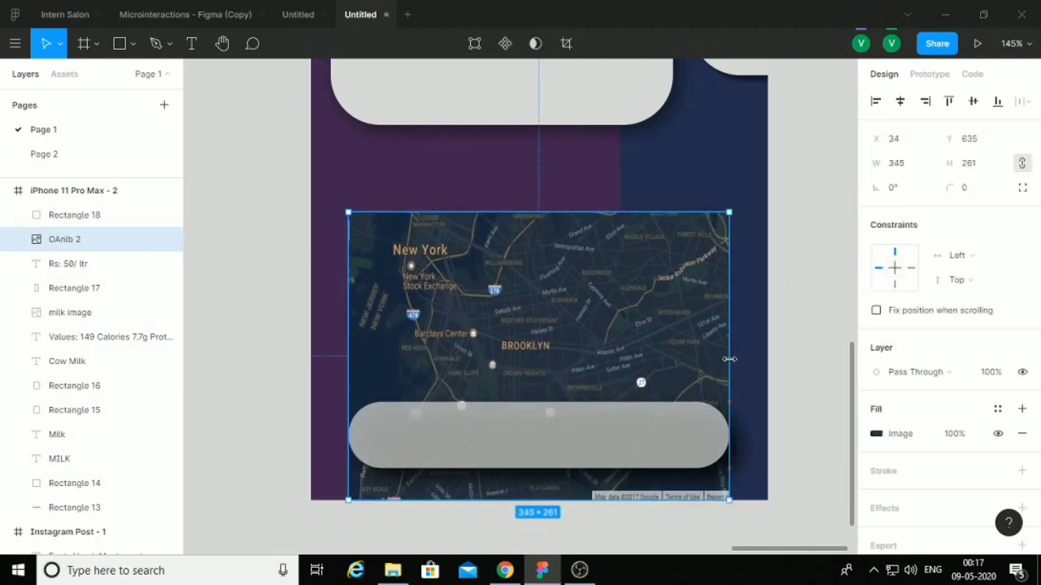
# - Give the map image 45 corner radius on top, with both bottom corners 0
pyautogui.click(969, 188)
pyautogui.write('45')
pyautogui.press('Return')
pyautogui.click(1021, 190)
pyautogui.click(964, 214)
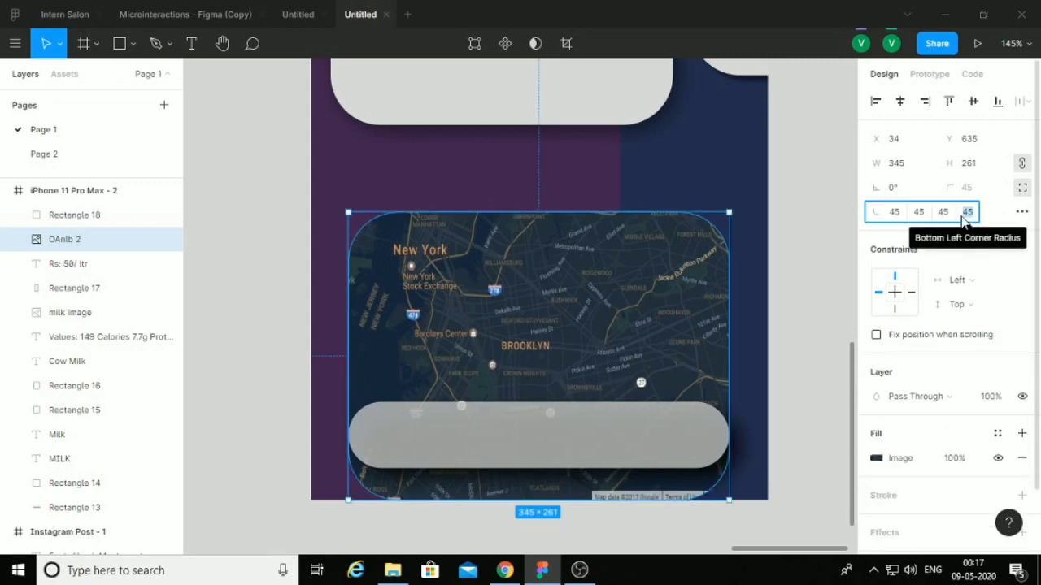
pyautogui.press('Return')
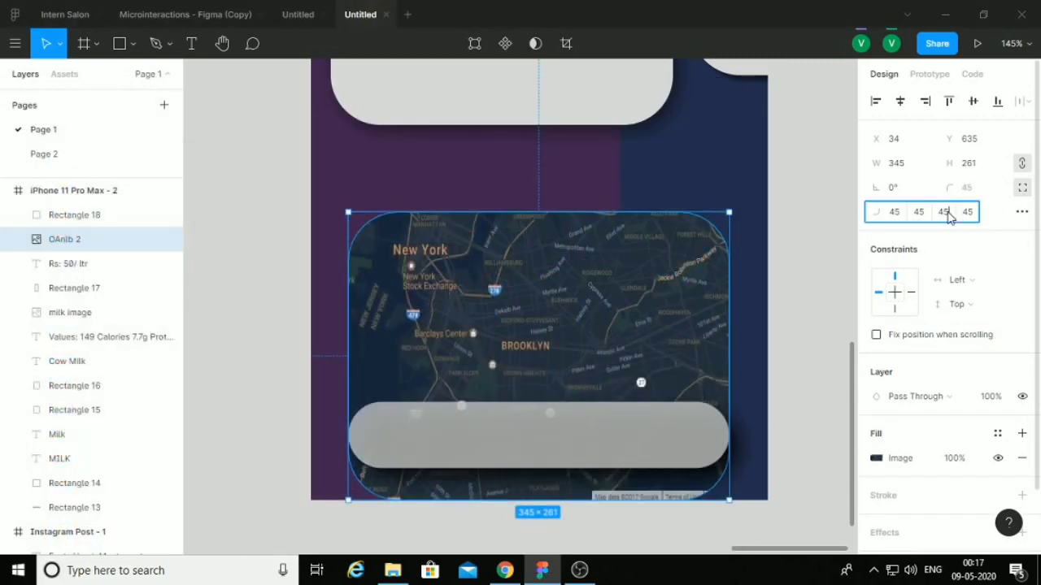
pyautogui.click(944, 212)
pyautogui.write('0')
pyautogui.click(967, 213)
pyautogui.write('0')
pyautogui.press('Return')
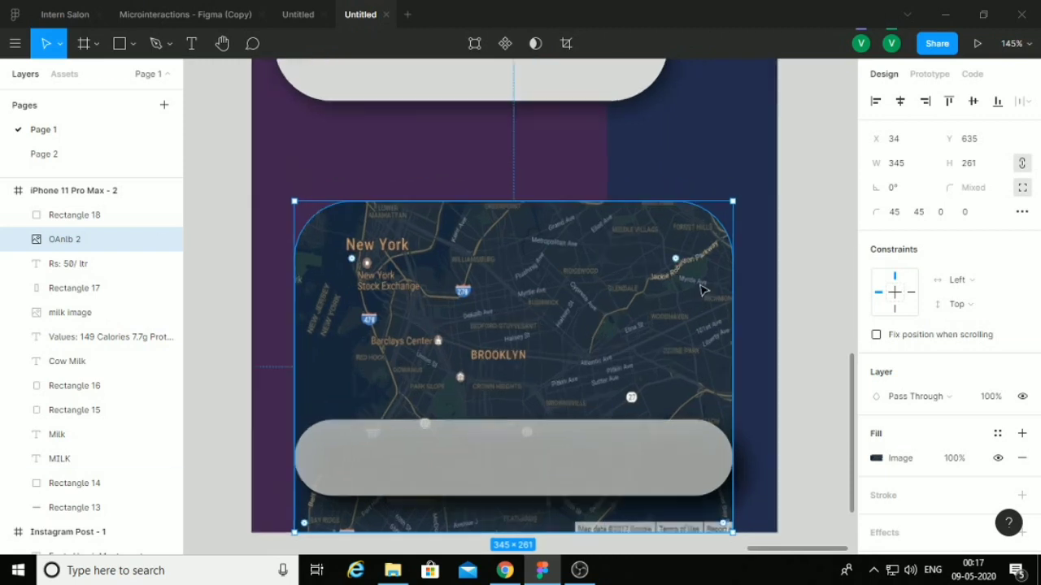
# - After undoing trial straight lines, start a Pen route at Williamsburg on the map
pyautogui.hotkey('shift', '2')
pyautogui.click(133, 43)
pyautogui.click(120, 93)
pyautogui.moveTo(416, 164); pyautogui.dragTo(465, 194)
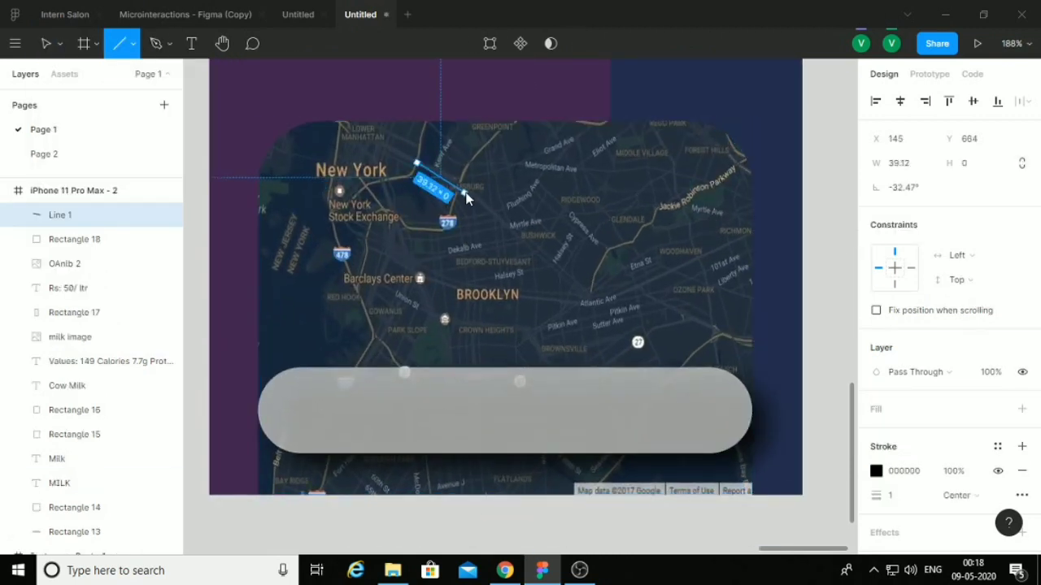
pyautogui.press('l')
pyautogui.moveTo(506, 230); pyautogui.dragTo(505, 302)
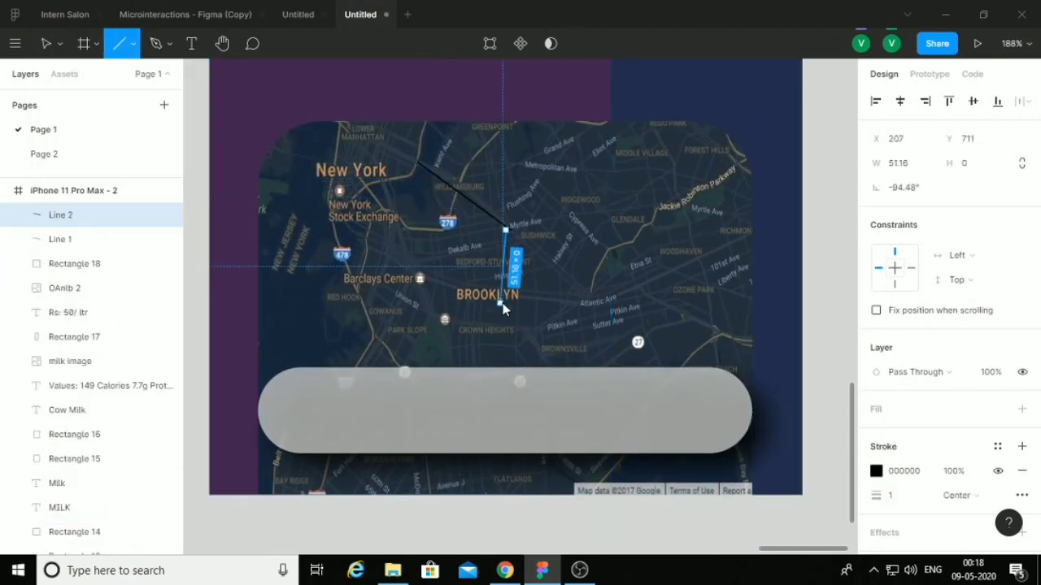
pyautogui.hotkey('ctrl', 'z')
pyautogui.hotkey('ctrl', 'z')
pyautogui.click(155, 43)
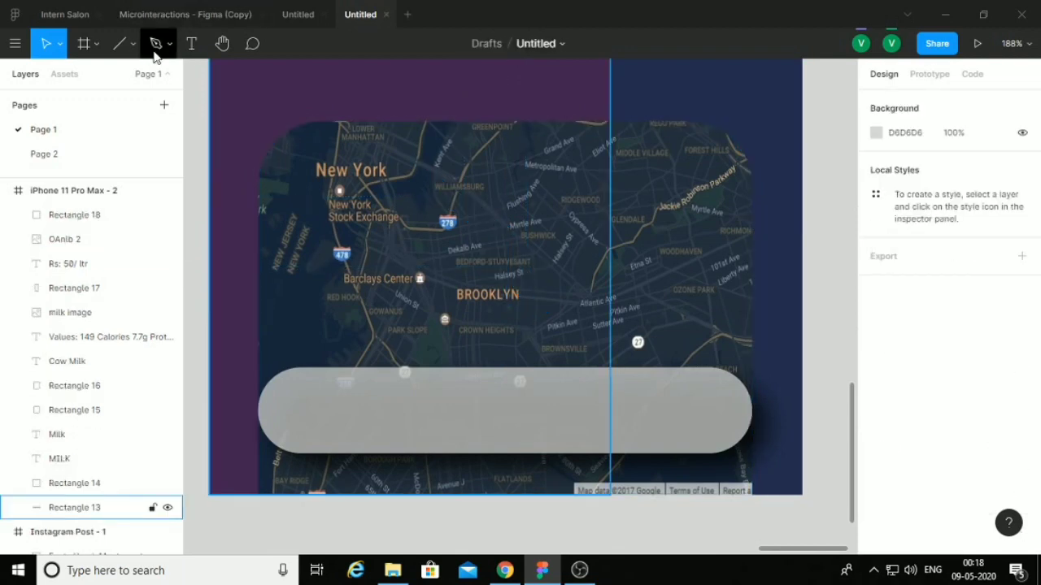
pyautogui.click(466, 189)
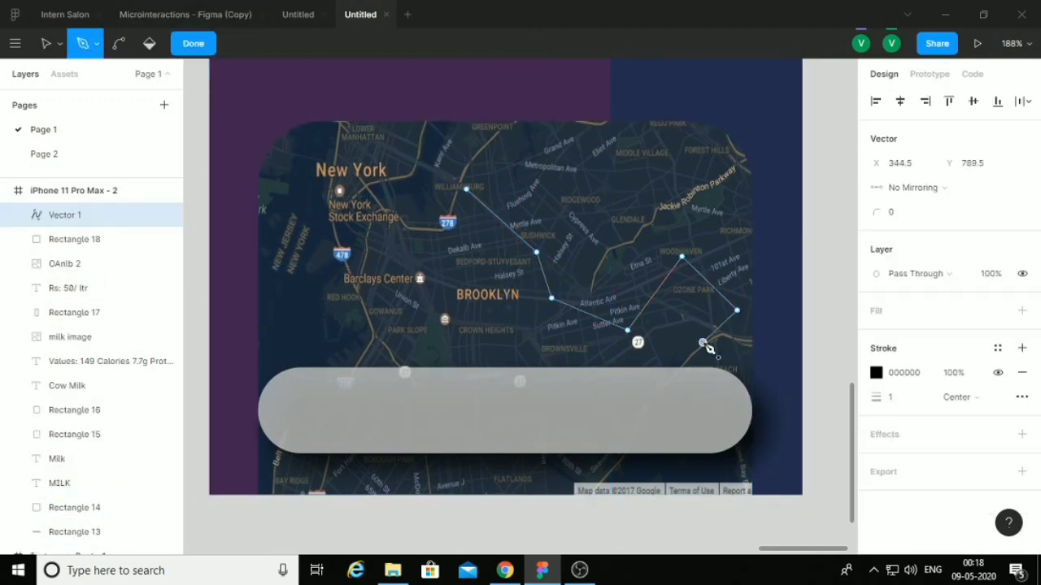
# - Finish the route path, set its stroke weight to 5 and make it a linear gradient
pyautogui.press('Escape')
pyautogui.click(894, 423)
pyautogui.write('5')
pyautogui.click(876, 397)
pyautogui.click(699, 157)
pyautogui.click(697, 193)
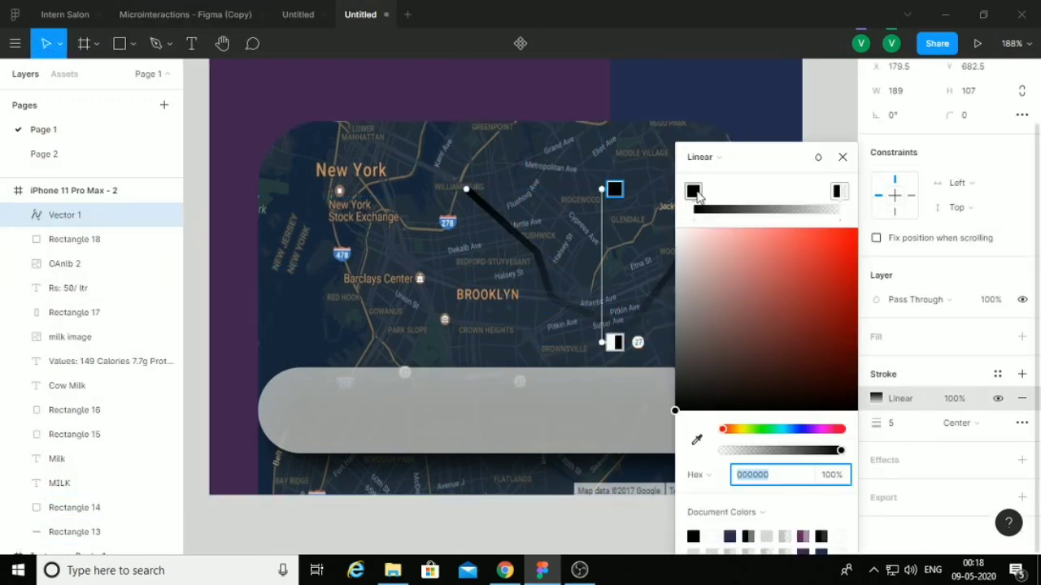
# - Angle the gradient diagonally along the route, purple 681E63 at its start to blue 3858E7
pyautogui.moveTo(614, 188); pyautogui.dragTo(404, 137)
pyautogui.click(730, 537)
pyautogui.click(837, 191)
pyautogui.moveTo(759, 161); pyautogui.dragTo(900, 130)
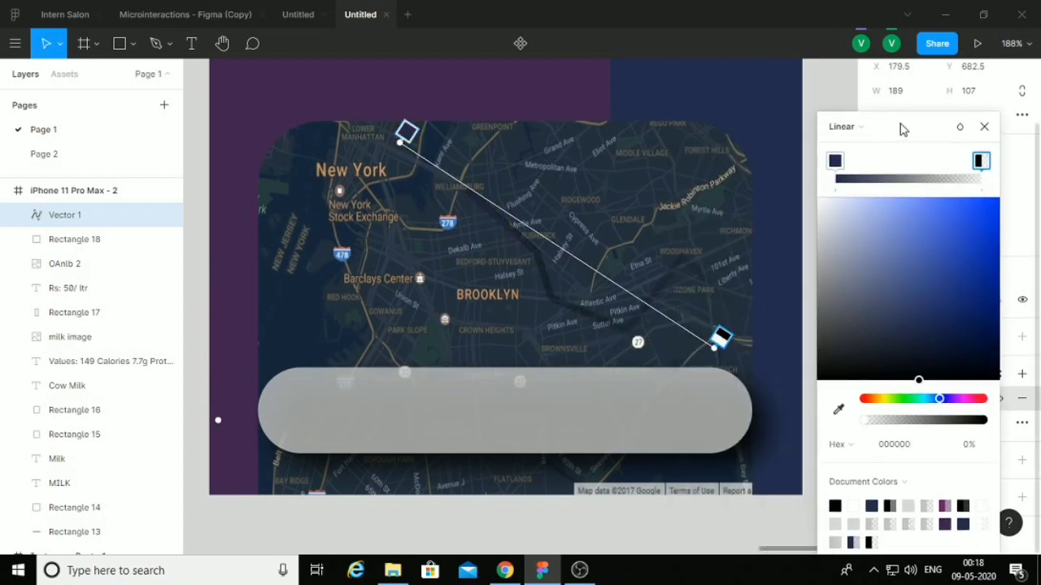
pyautogui.click(944, 506)
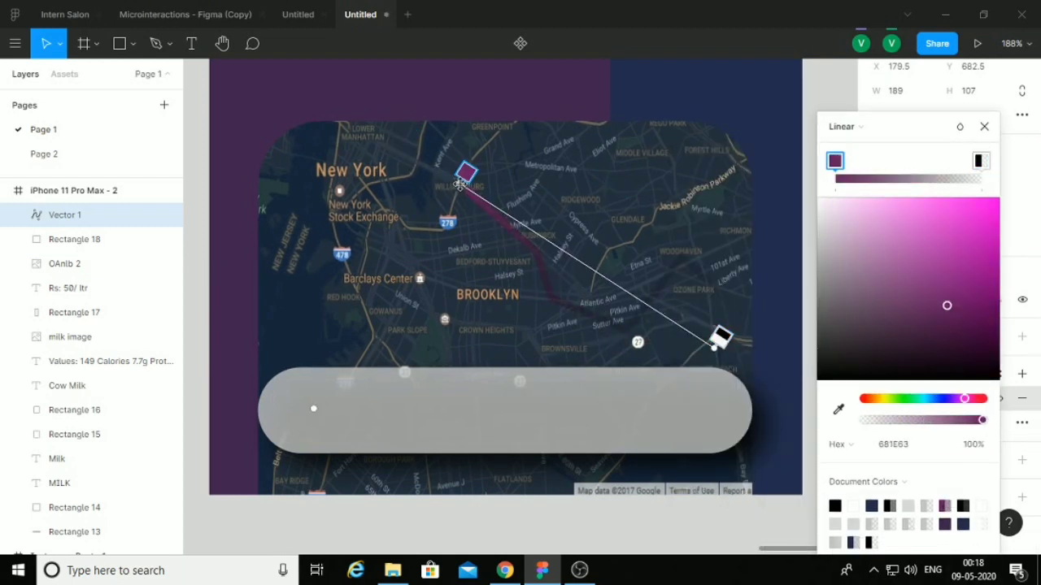
pyautogui.click(870, 506)
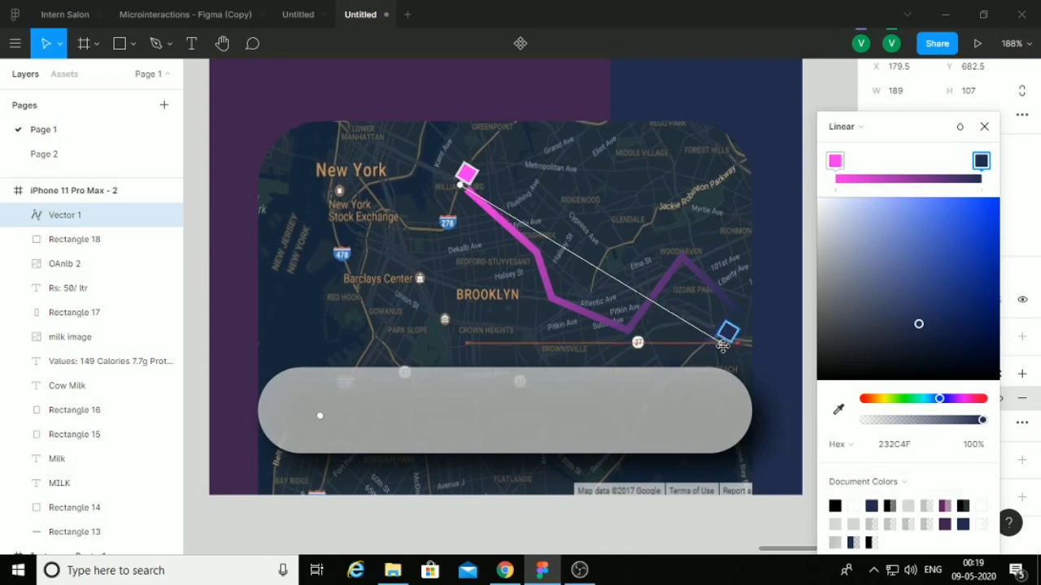
pyautogui.moveTo(919, 323); pyautogui.dragTo(955, 220)
pyautogui.press('Escape')
pyautogui.press('Escape')
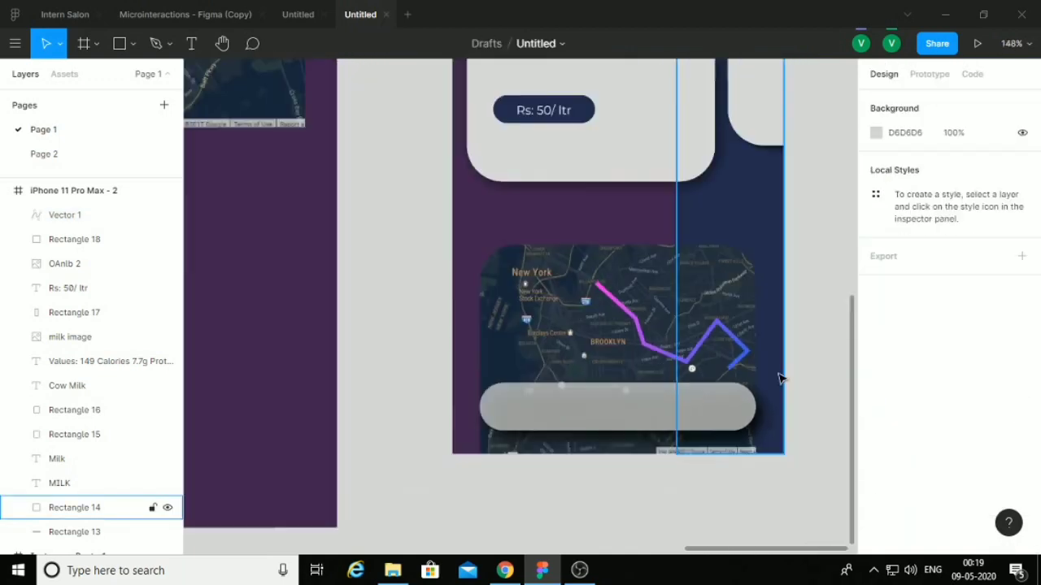
# - Search the Icons8 plugin for 'pin' instead of 'Milk'
pyautogui.click(14, 43)
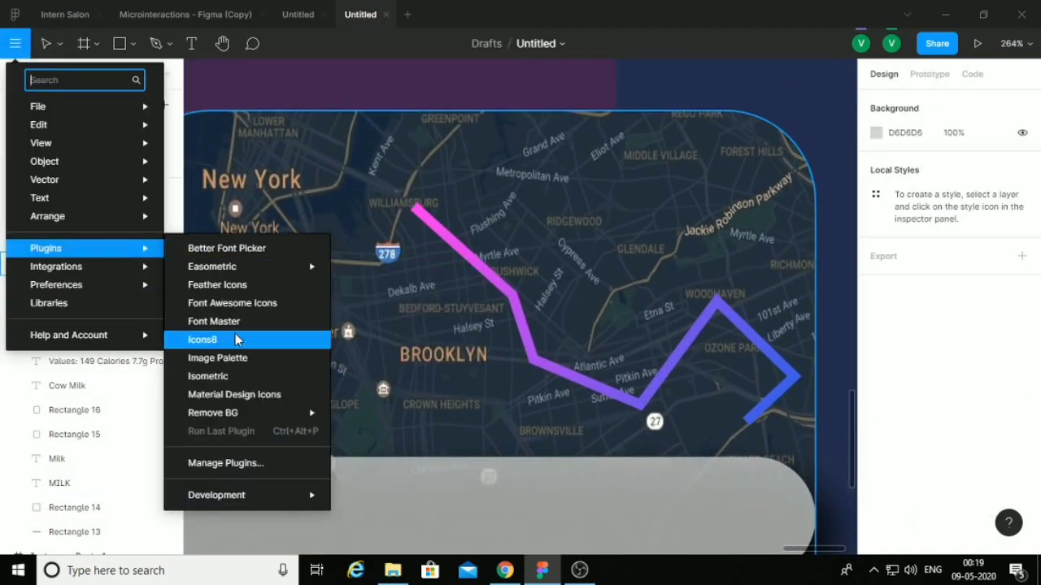
pyautogui.click(224, 339)
pyautogui.write('Milk')
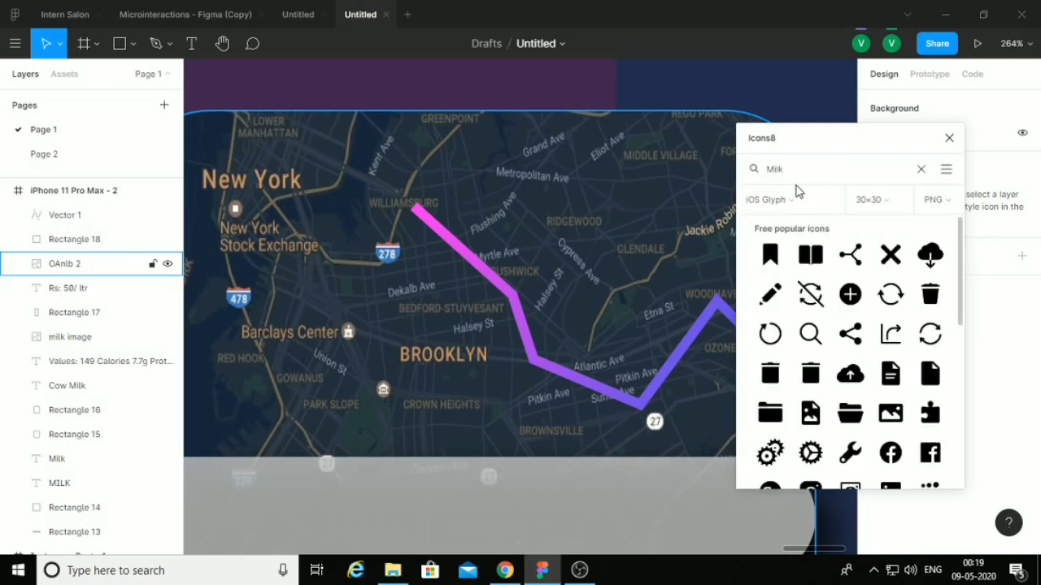
pyautogui.click(806, 167)
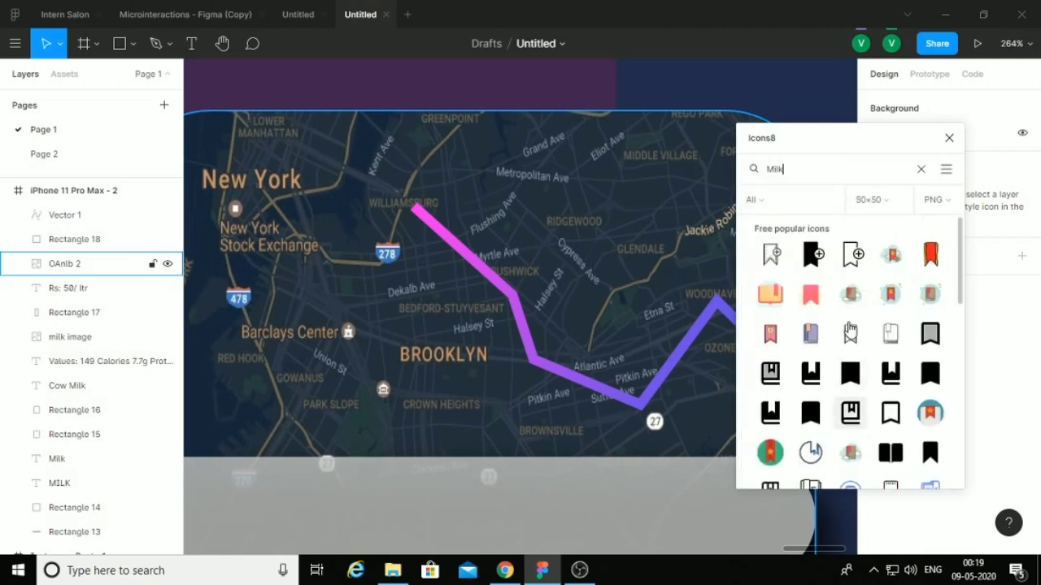
pyautogui.doubleClick(774, 169)
pyautogui.write('pin')
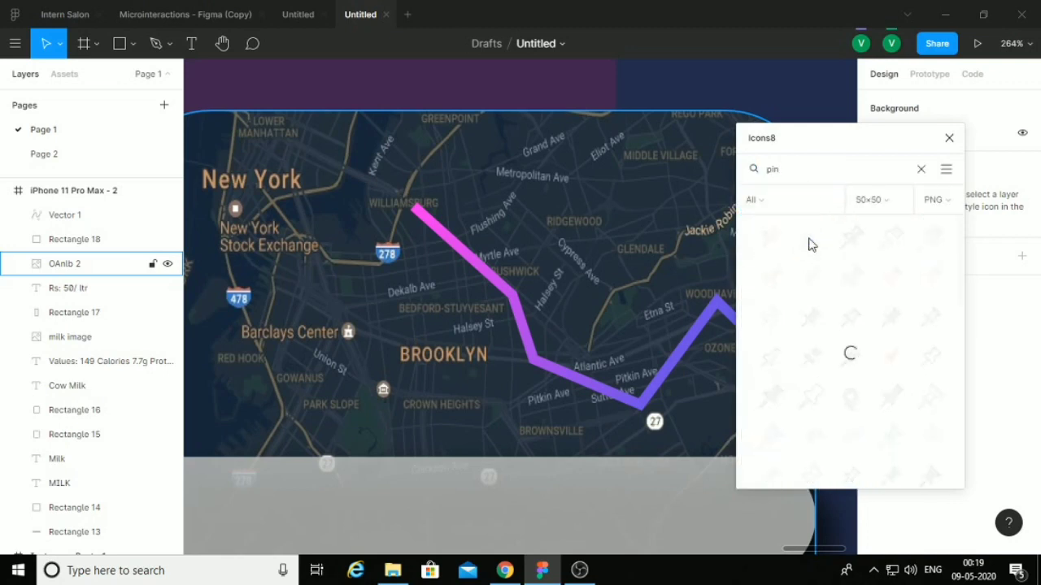
# - Place the pin icon on the route's start near Williamsburg and give it a stroke
pyautogui.moveTo(811, 237); pyautogui.dragTo(523, 299)
pyautogui.moveTo(567, 254); pyautogui.dragTo(499, 120)
pyautogui.moveTo(421, 219); pyautogui.dragTo(429, 214)
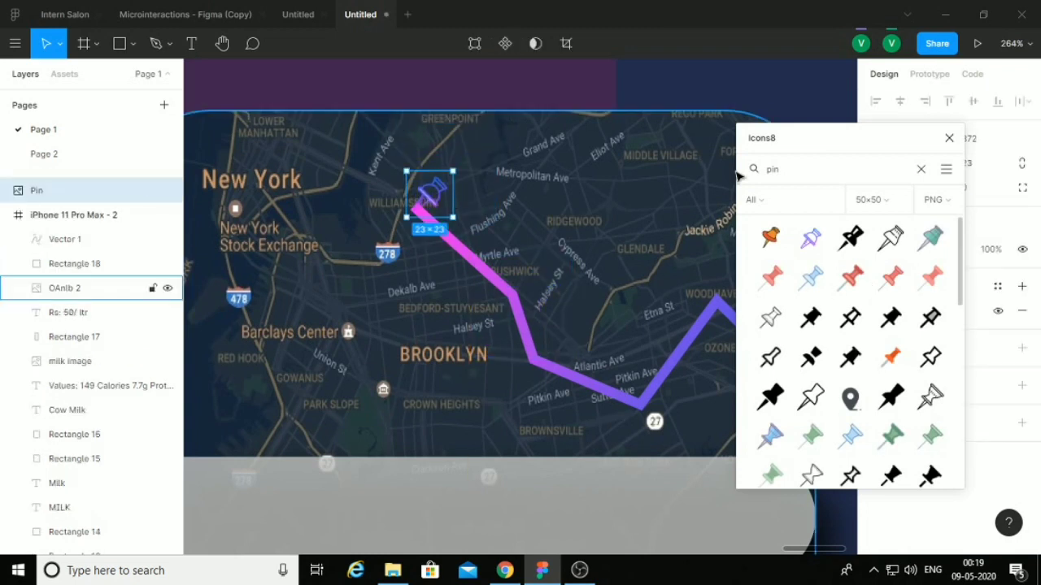
pyautogui.click(949, 138)
pyautogui.click(1023, 348)
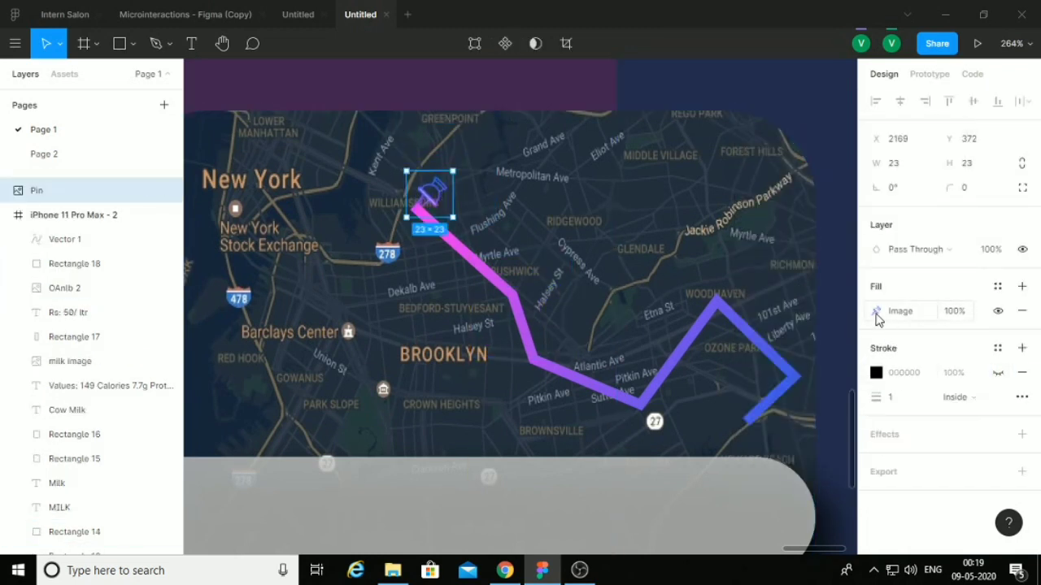
pyautogui.click(877, 313)
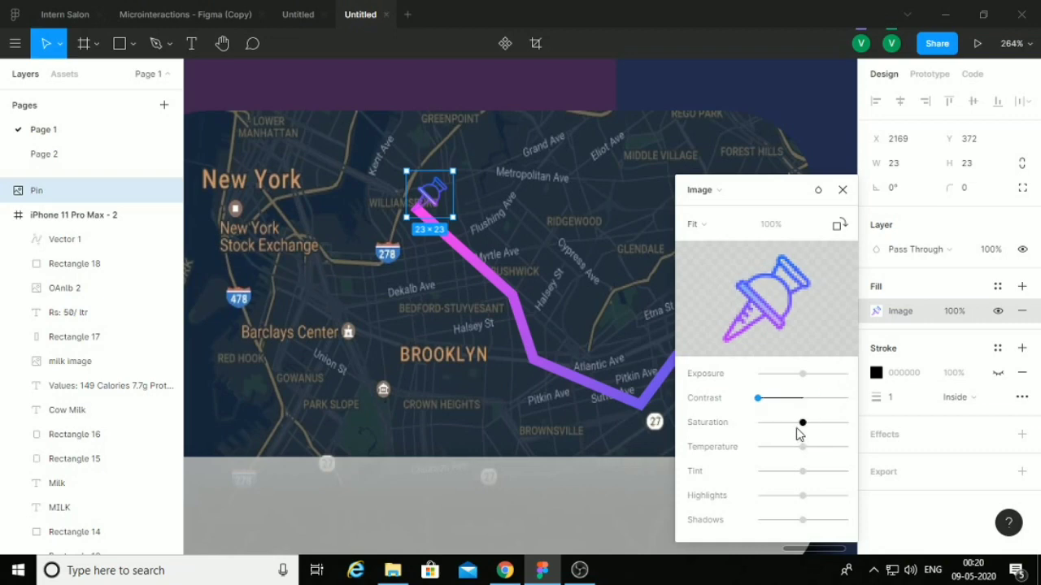
# - Draw a small circle near Forest Hills on the map
pyautogui.press('Escape')
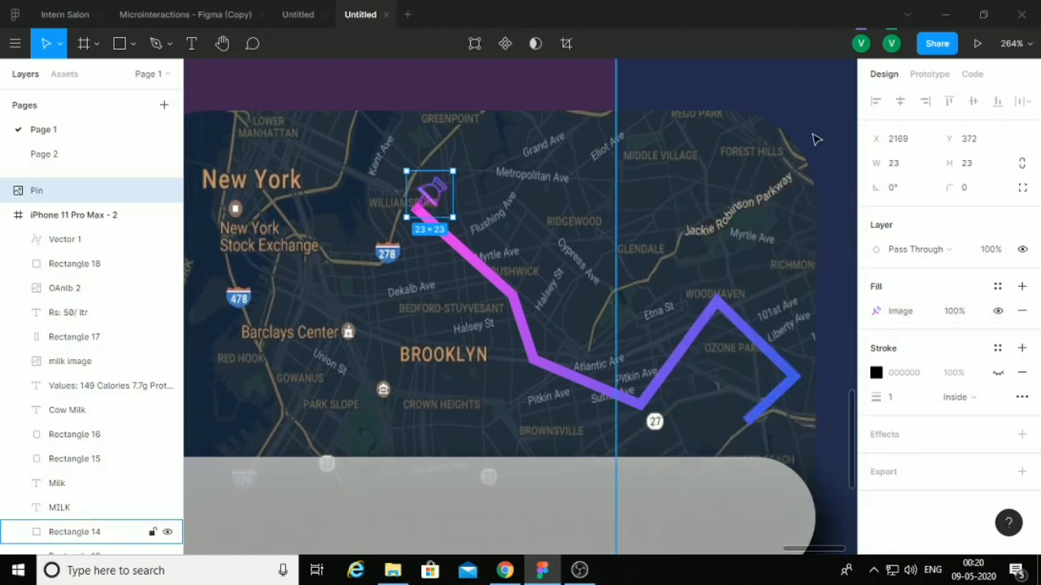
pyautogui.scroll(-5, 529, 252)
pyautogui.scroll(5, 529, 251)
pyautogui.scroll(5, 528, 252)
pyautogui.click(132, 43)
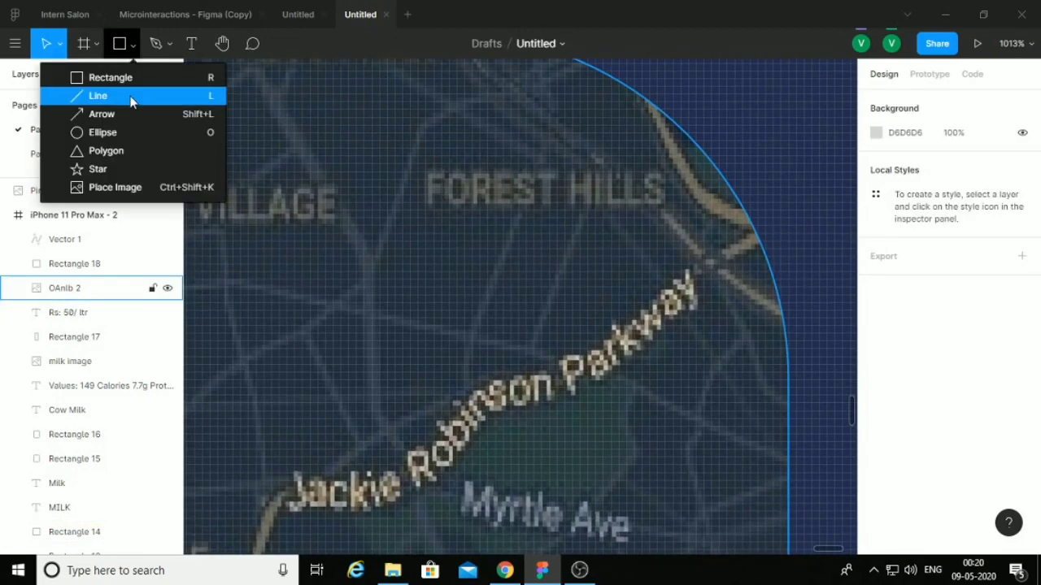
pyautogui.click(82, 132)
pyautogui.moveTo(518, 172)
pyautogui.mouseDown()
pyautogui.moveTo(610, 264)
pyautogui.moveTo(561, 230)
pyautogui.mouseUp()
# - Add an 'N' label at font size 10, centred on the circle
pyautogui.press('t')
pyautogui.click(551, 229)
pyautogui.write('N')
pyautogui.press('Escape')
pyautogui.click(960, 459)
pyautogui.write('10')
pyautogui.press('Return')
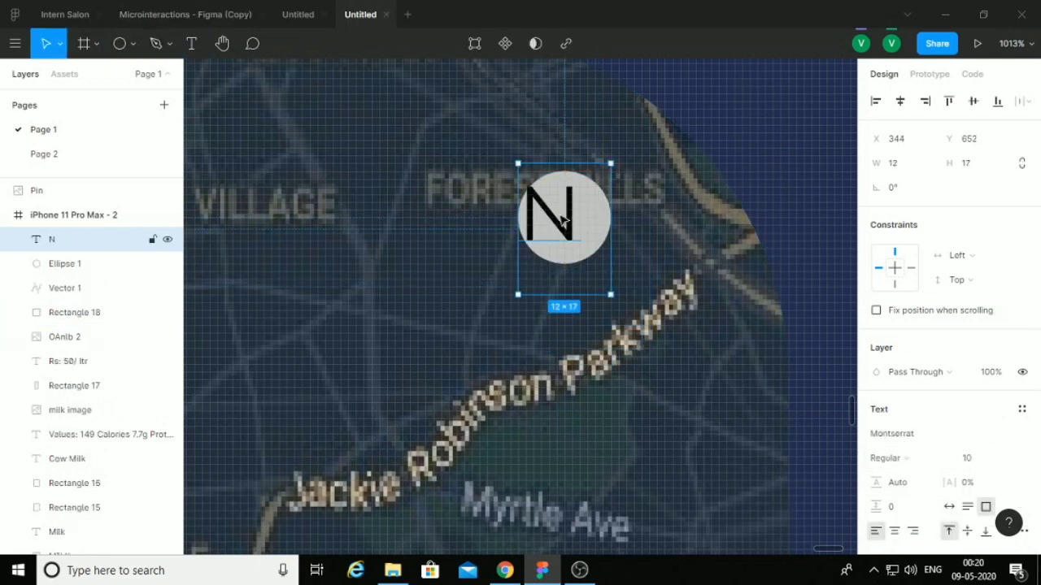
pyautogui.keyDown('shift'); pyautogui.click(81, 263); pyautogui.keyUp('shift')
pyautogui.click(900, 101)
pyautogui.click(974, 101)
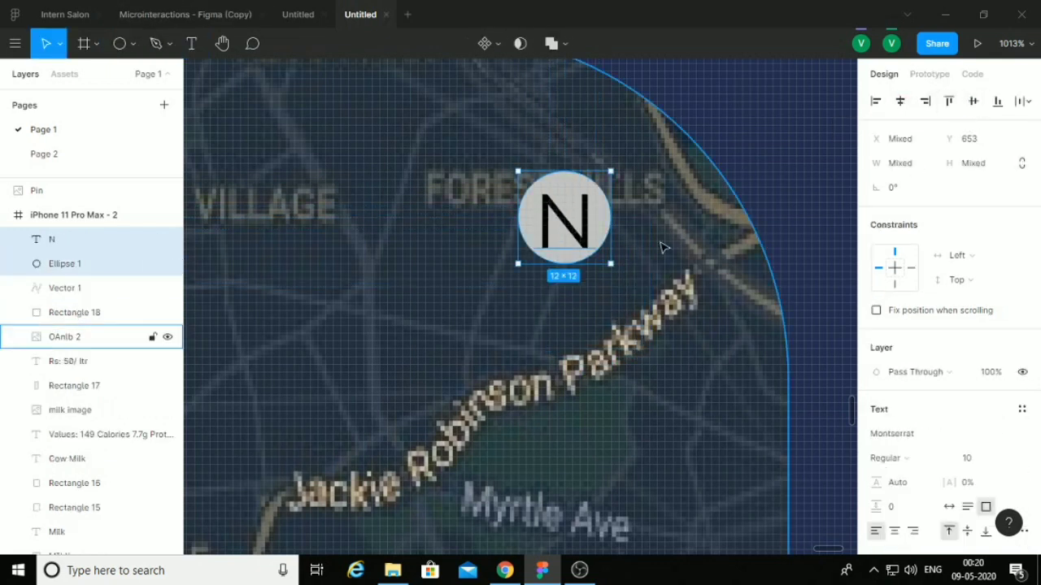
pyautogui.press('Escape')
# - Fill the circle white (FFFFFF)
pyautogui.click(525, 216)
pyautogui.click(876, 432)
pyautogui.write('FFFFFF')
pyautogui.press('Escape')
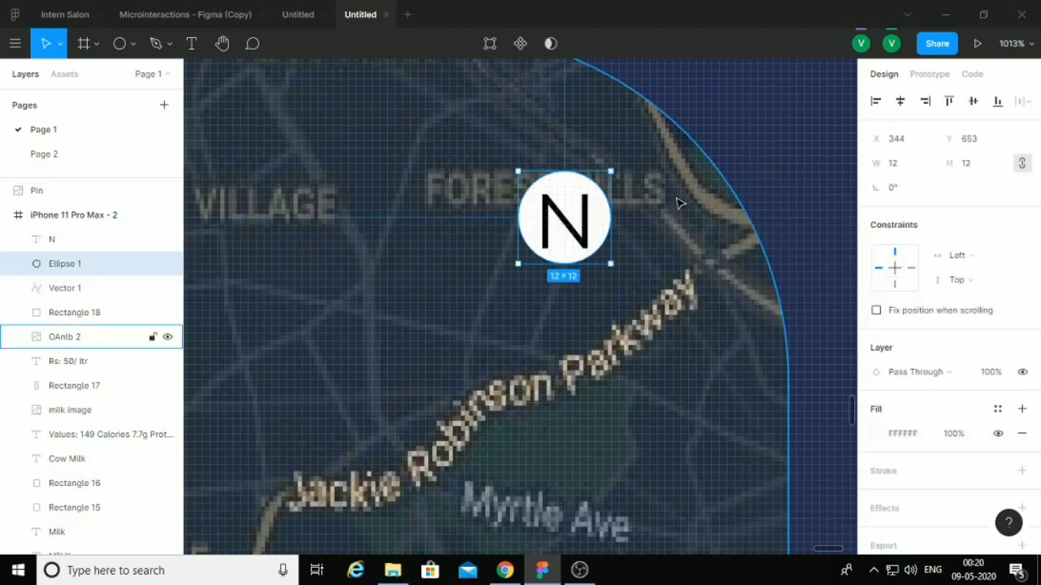
pyautogui.press('Escape')
# - Draw a red (FF0000) triangle above the N circle
pyautogui.click(133, 44)
pyautogui.click(116, 144)
pyautogui.moveTo(553, 135); pyautogui.dragTo(582, 163)
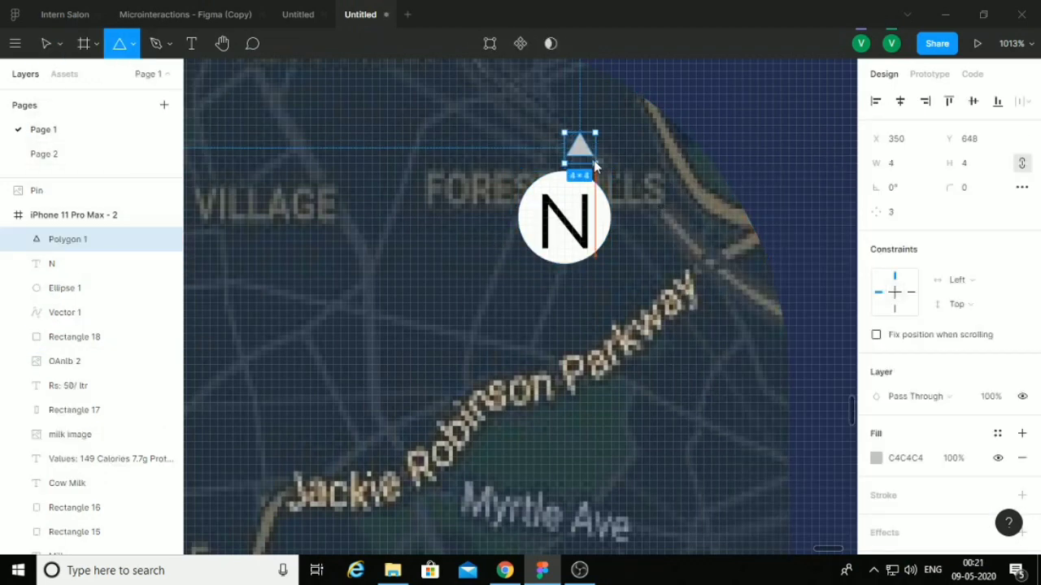
pyautogui.click(877, 458)
pyautogui.write('FF0000')
pyautogui.press('Return')
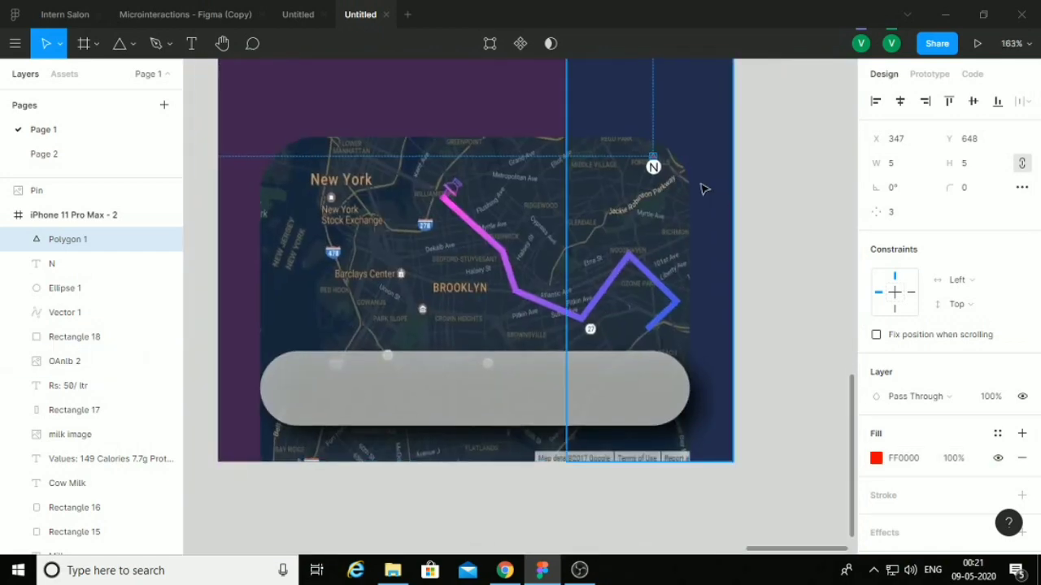
# - Group the triangle, N and circle and name the group 'northpole'
pyautogui.scroll(3, 576, 218)
pyautogui.keyDown('shift'); pyautogui.click(66, 288); pyautogui.keyUp('shift')
pyautogui.hotkey('ctrl', 'g')
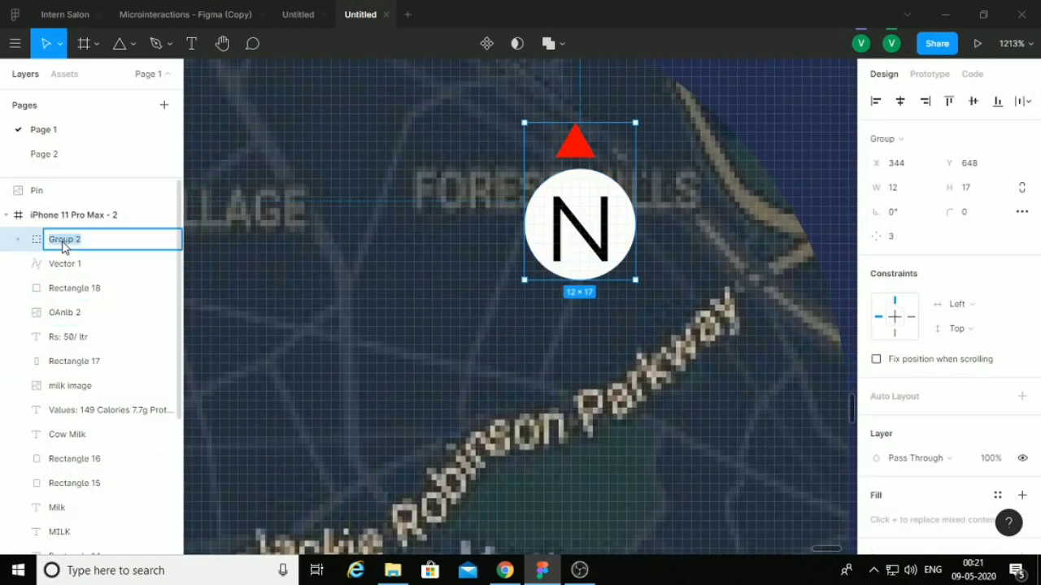
pyautogui.write('northpole')
pyautogui.press('Return')
pyautogui.scroll(-5, 507, 233)
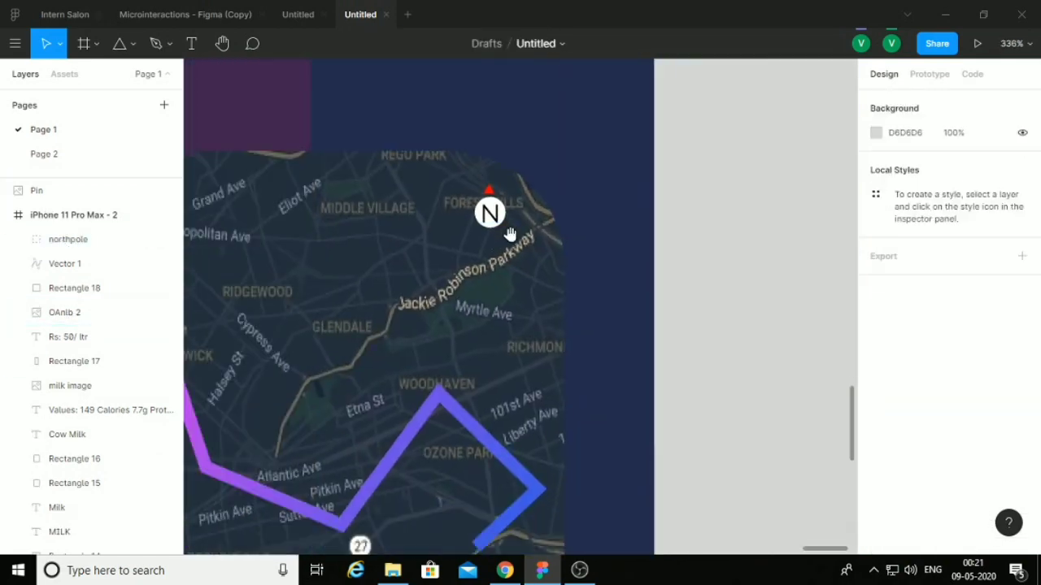
pyautogui.scroll(-2, 506, 232)
pyautogui.scroll(5, 642, 198)
pyautogui.click(716, 441)
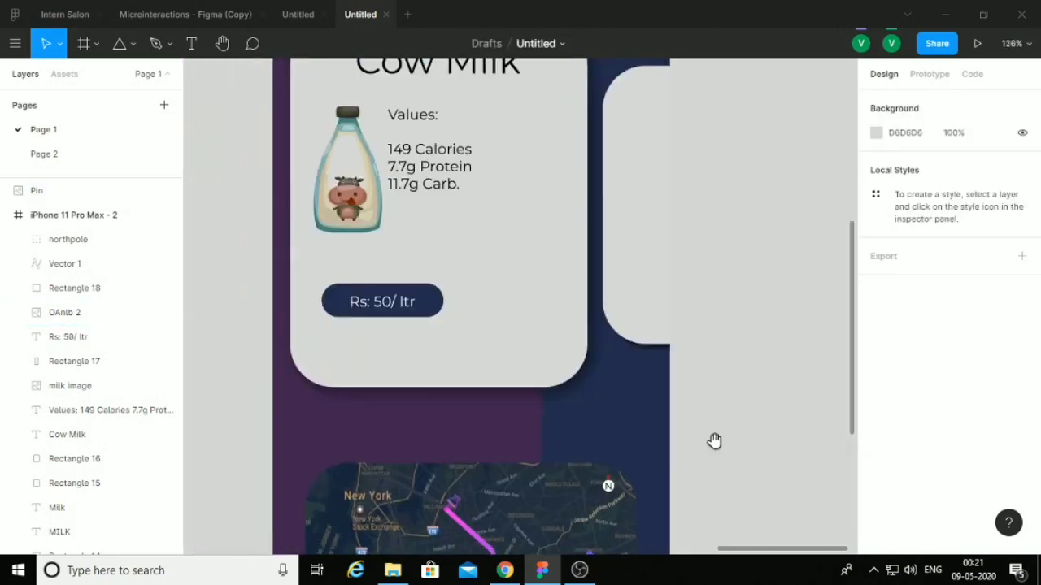
pyautogui.scroll(-3, 711, 432)
pyautogui.scroll(-2, 678, 358)
pyautogui.scroll(-1, 678, 358)
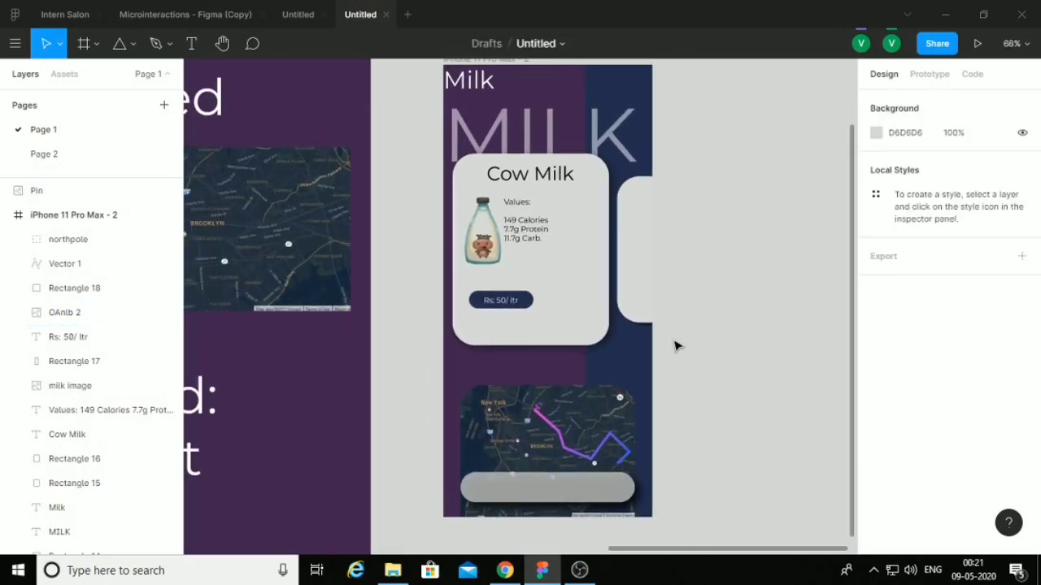
# - Launch the Icons8 plugin and switch its icon style to Gradient
pyautogui.scroll(5, 506, 394)
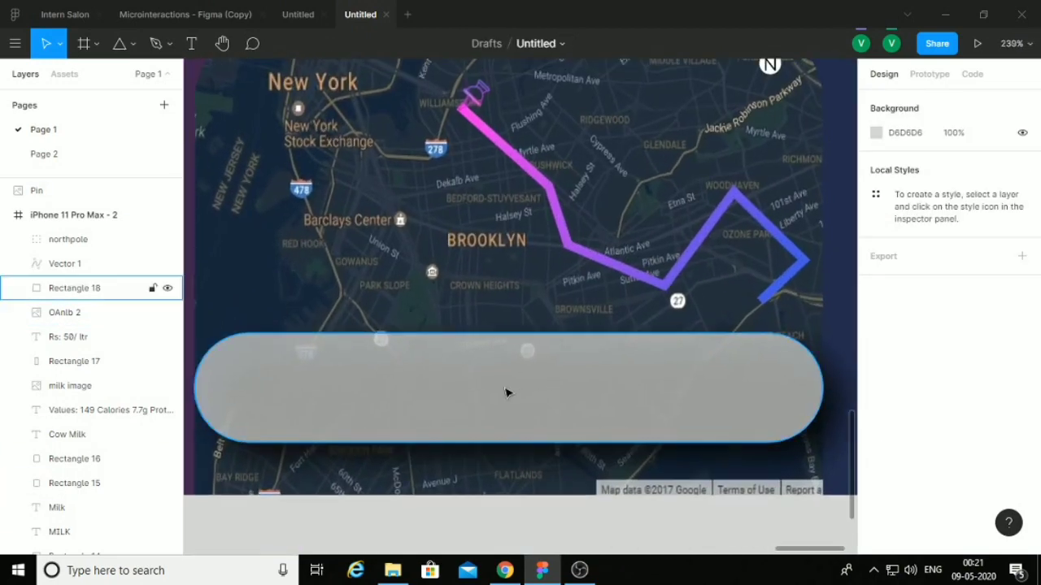
pyautogui.click(14, 43)
pyautogui.click(358, 411)
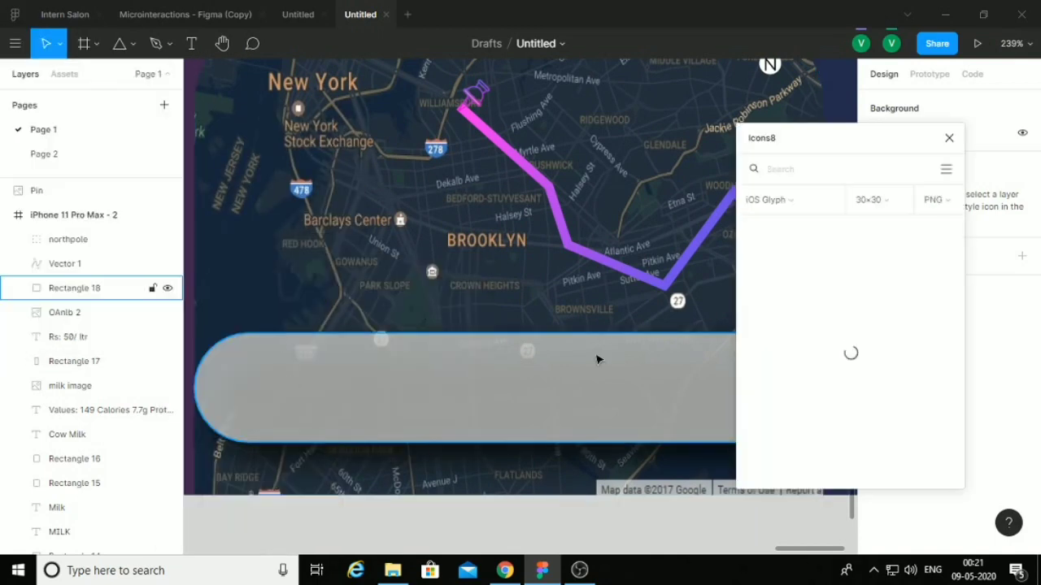
pyautogui.click(776, 199)
pyautogui.scroll(-3, 792, 341)
pyautogui.scroll(3, 792, 309)
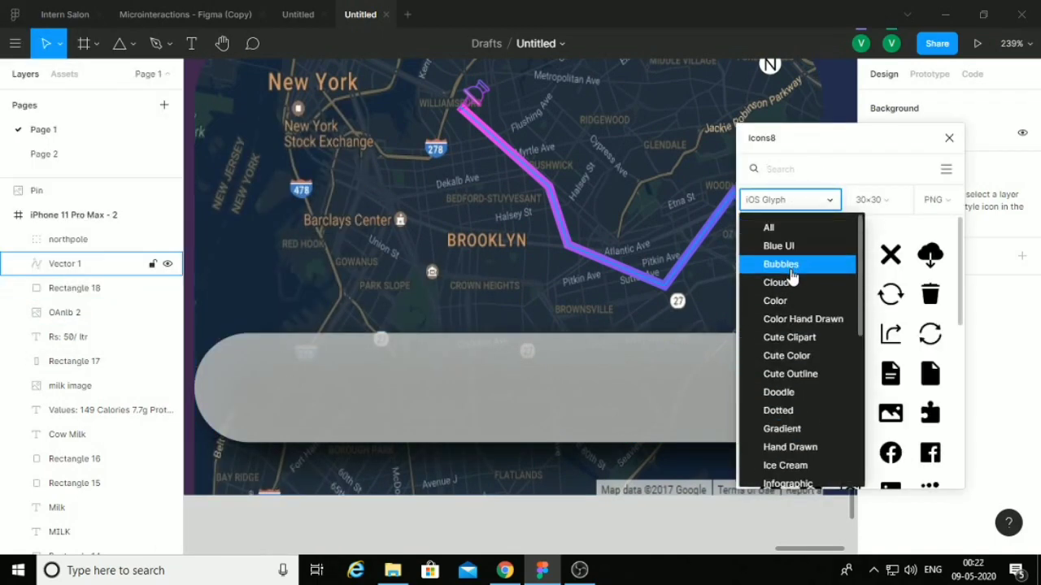
pyautogui.click(805, 428)
pyautogui.scroll(-2, 820, 345)
pyautogui.scroll(2, 813, 309)
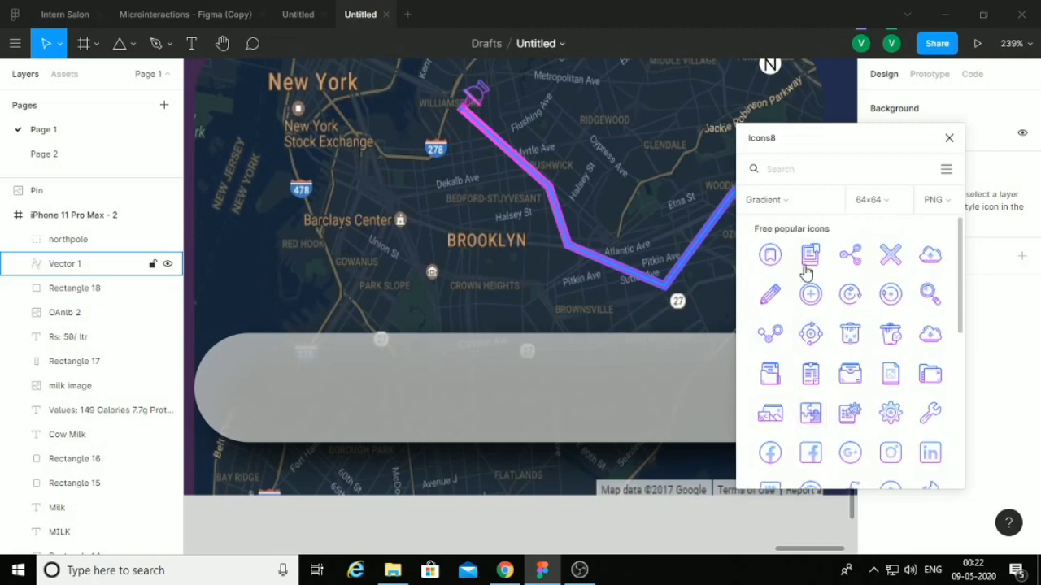
pyautogui.scroll(-5, 845, 285)
pyautogui.scroll(-3, 889, 297)
pyautogui.scroll(-3, 891, 325)
pyautogui.scroll(-3, 886, 334)
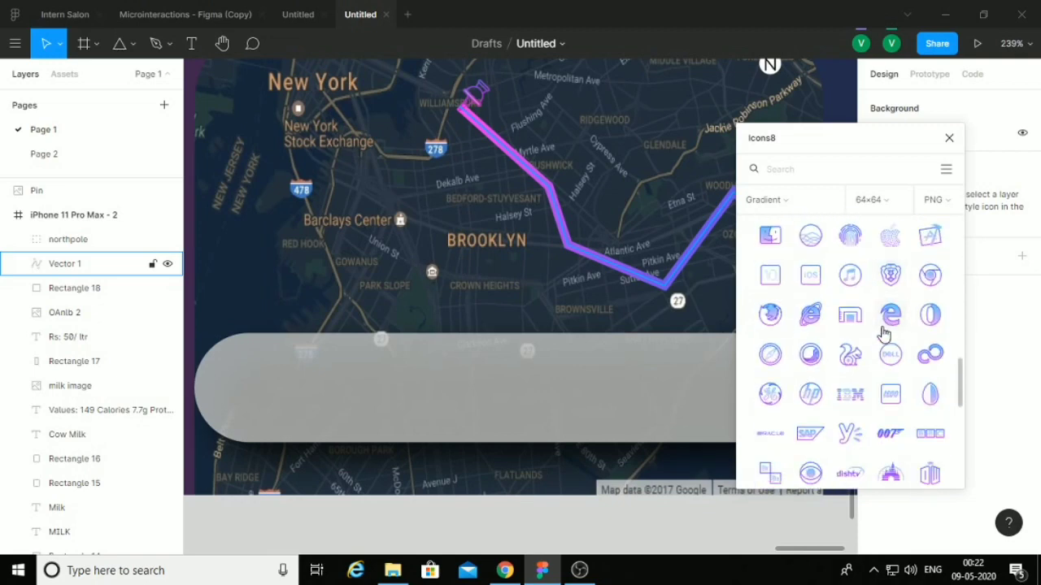
pyautogui.scroll(-2, 878, 342)
pyautogui.scroll(-2, 854, 321)
pyautogui.scroll(-2, 870, 280)
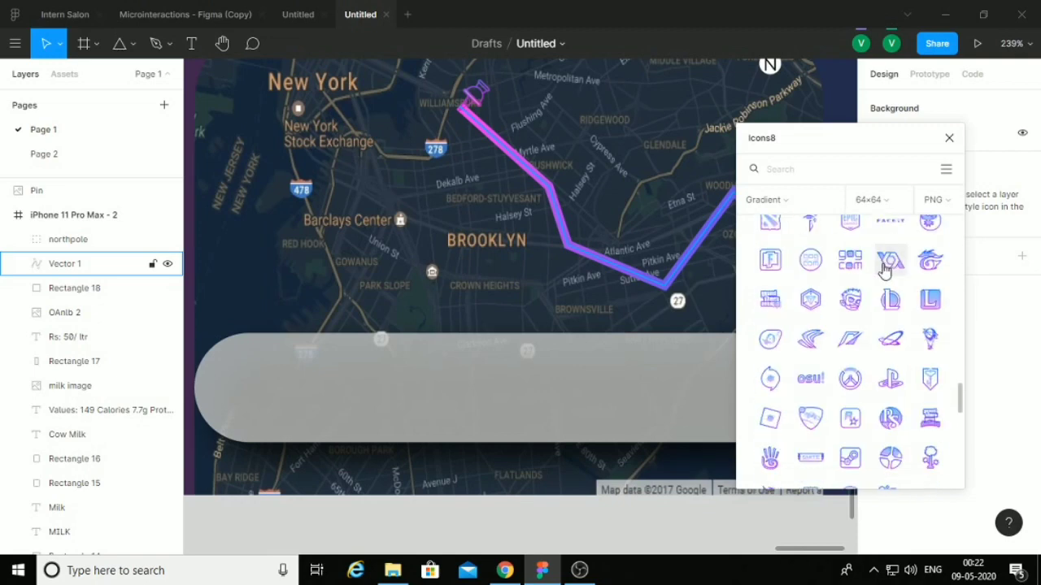
pyautogui.scroll(-2, 884, 270)
# - Place a heart cart icon and a milk carton icon onto the grey bar
pyautogui.moveTo(770, 239)
pyautogui.mouseDown()
pyautogui.moveTo(499, 309)
pyautogui.moveTo(269, 390)
pyautogui.mouseUp()
pyautogui.write('cart')
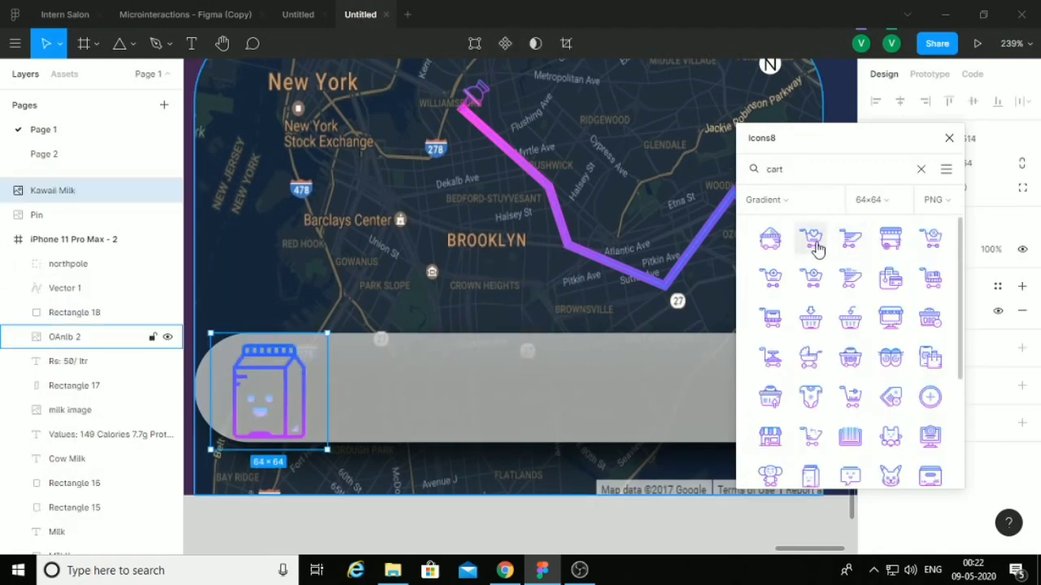
pyautogui.click(817, 248)
pyautogui.click(404, 365)
pyautogui.click(921, 169)
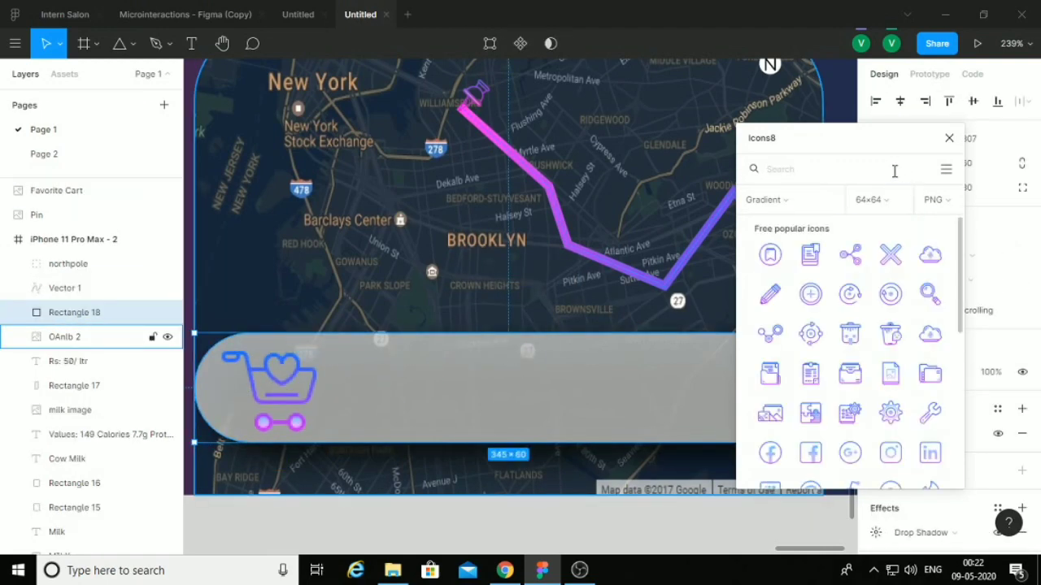
pyautogui.moveTo(770, 238); pyautogui.dragTo(430, 382)
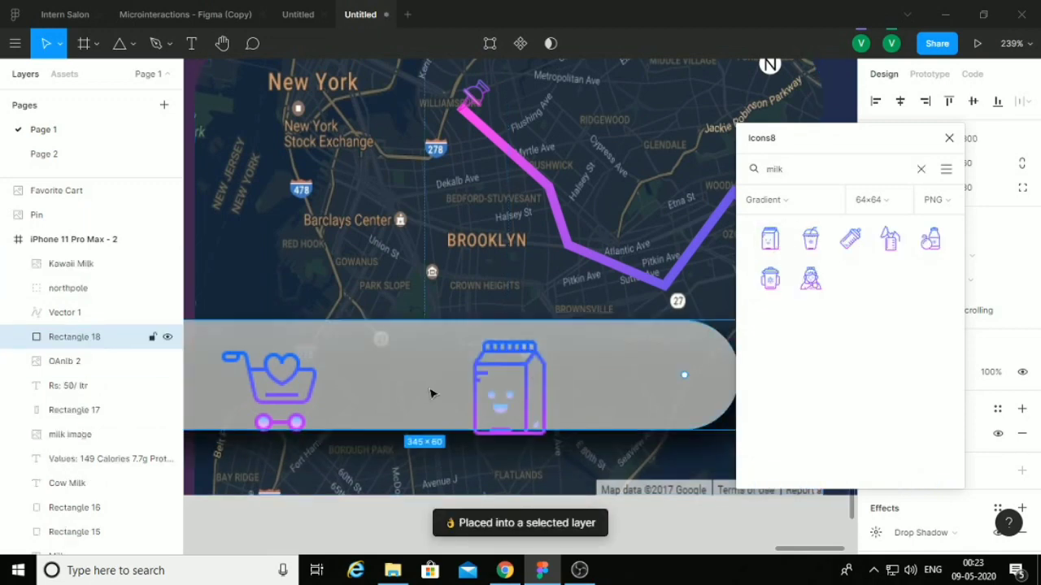
pyautogui.hotkey('ctrl', 'z')
pyautogui.moveTo(789, 256); pyautogui.dragTo(606, 363)
pyautogui.hotkey('ctrl', 'z')
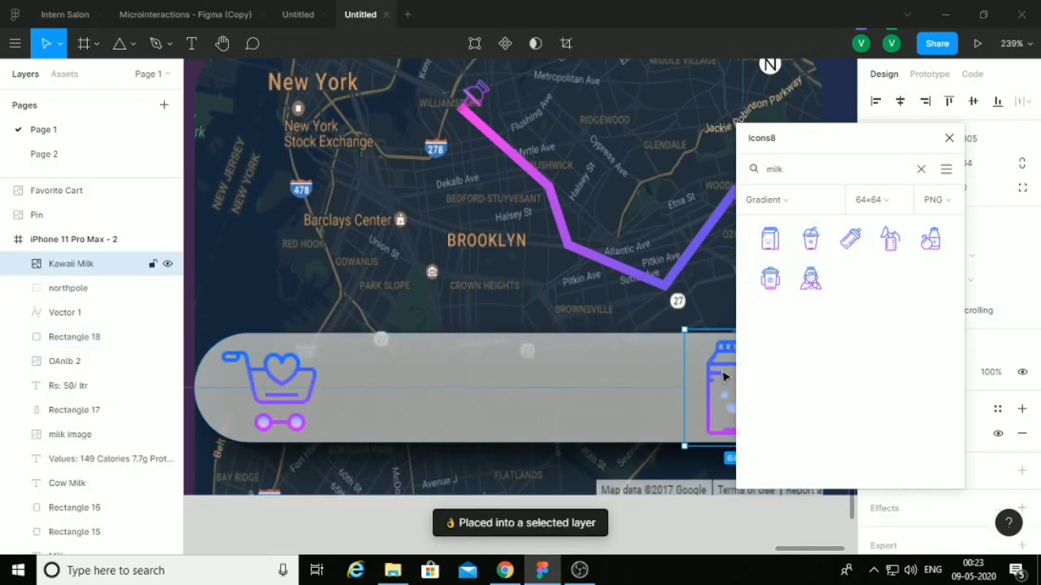
pyautogui.moveTo(770, 238); pyautogui.dragTo(445, 258)
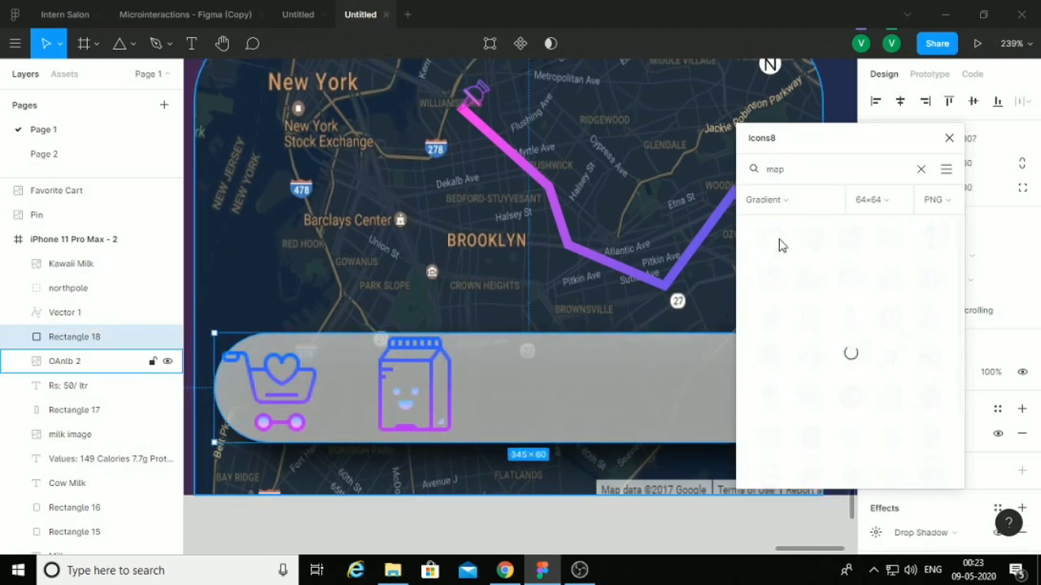
# - Add a map icon and an address book icon to the bar
pyautogui.click(787, 238)
pyautogui.write('book')
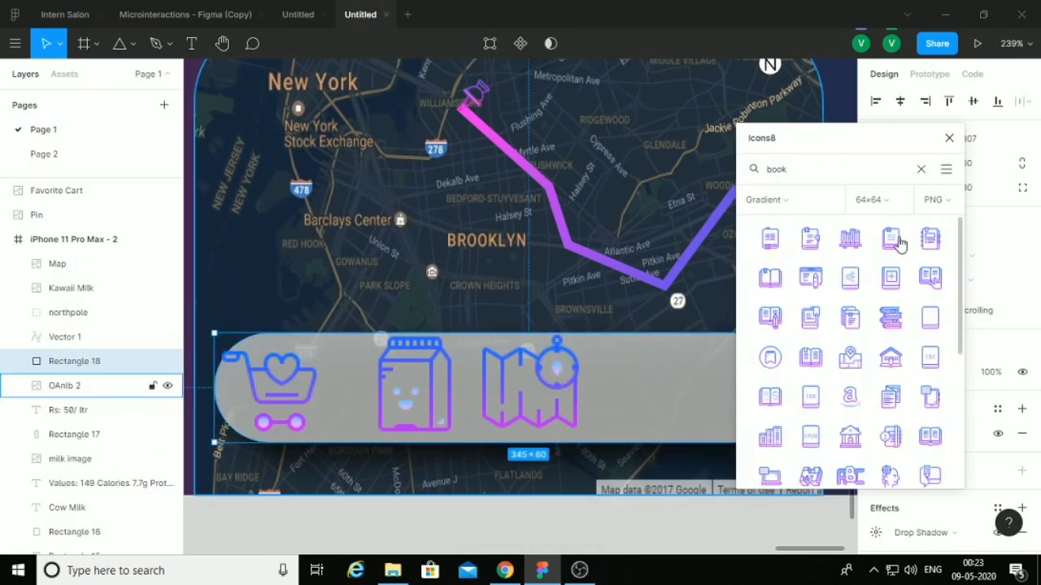
pyautogui.click(895, 239)
pyautogui.scroll(-3, 474, 371)
pyautogui.scroll(2, 422, 326)
pyautogui.click(422, 327)
pyautogui.write('50')
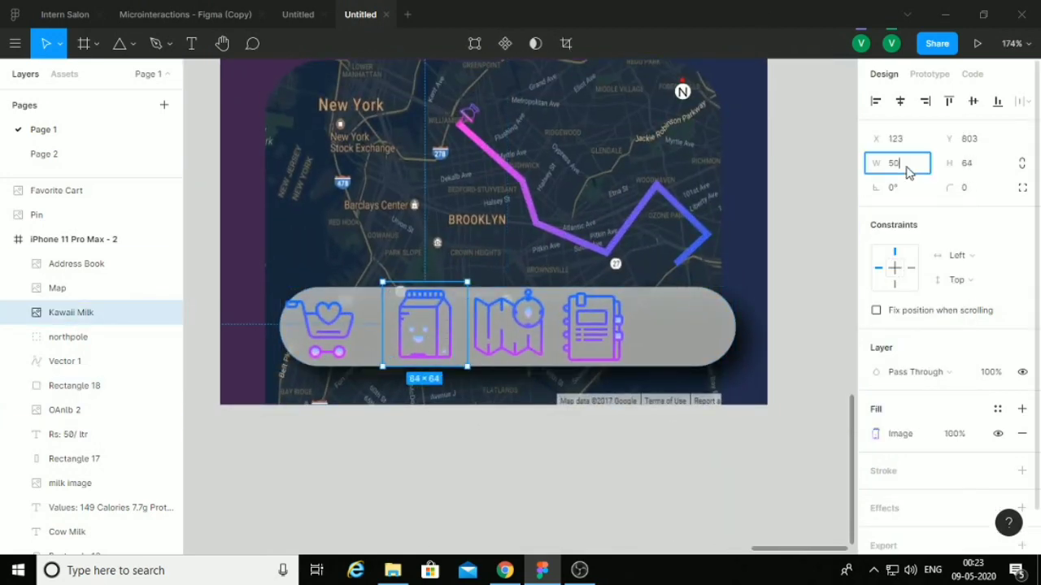
# - Resize the milk, cart, map and address book icons to 50×34 each
pyautogui.click(977, 166)
pyautogui.write('4')
pyautogui.press('Return')
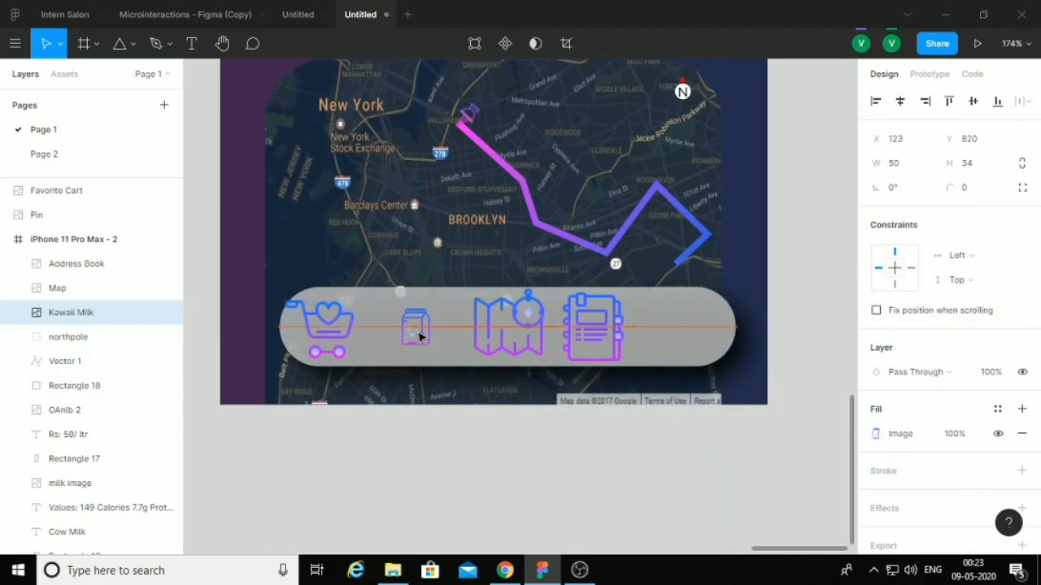
pyautogui.click(321, 327)
pyautogui.click(909, 164)
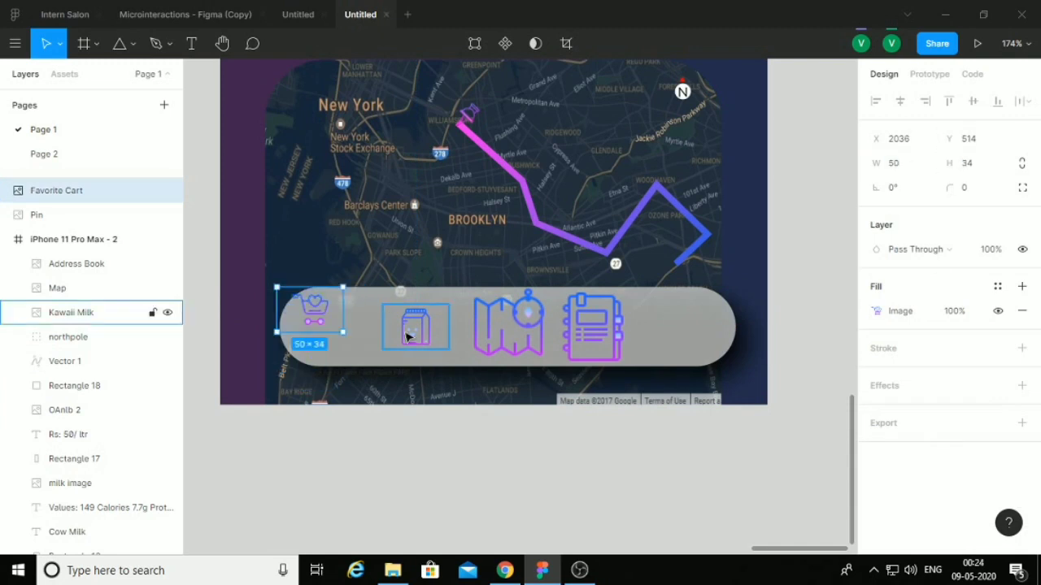
pyautogui.click(508, 325)
pyautogui.click(923, 166)
pyautogui.click(594, 326)
pyautogui.click(903, 163)
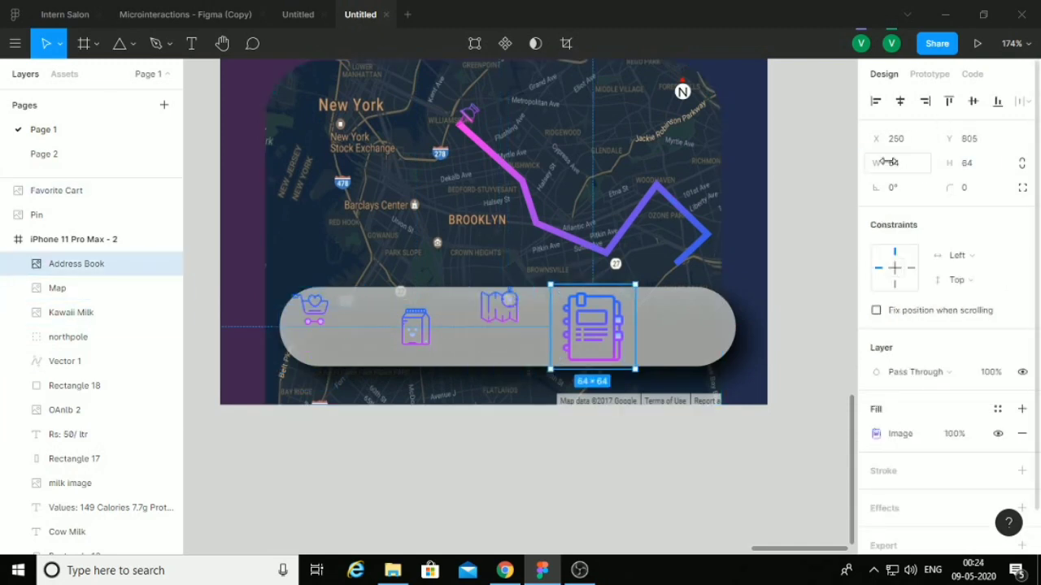
pyautogui.write('50')
pyautogui.press('Return')
# - Top-align the four icons, space them evenly and centre the row on the grey pill
pyautogui.click(314, 310)
pyautogui.moveTo(314, 311); pyautogui.dragTo(333, 339)
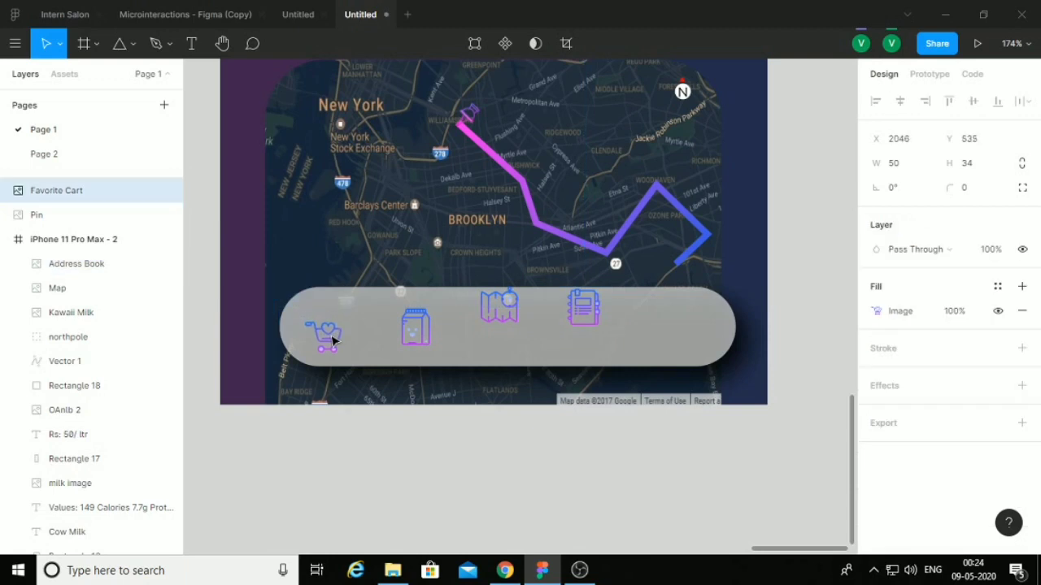
pyautogui.keyDown('shift'); pyautogui.click(412, 327); pyautogui.keyUp('shift')
pyautogui.keyDown('shift'); pyautogui.click(508, 322); pyautogui.keyUp('shift')
pyautogui.keyDown('shift'); pyautogui.click(583, 307); pyautogui.keyUp('shift')
pyautogui.click(948, 101)
pyautogui.moveTo(477, 315); pyautogui.dragTo(498, 331)
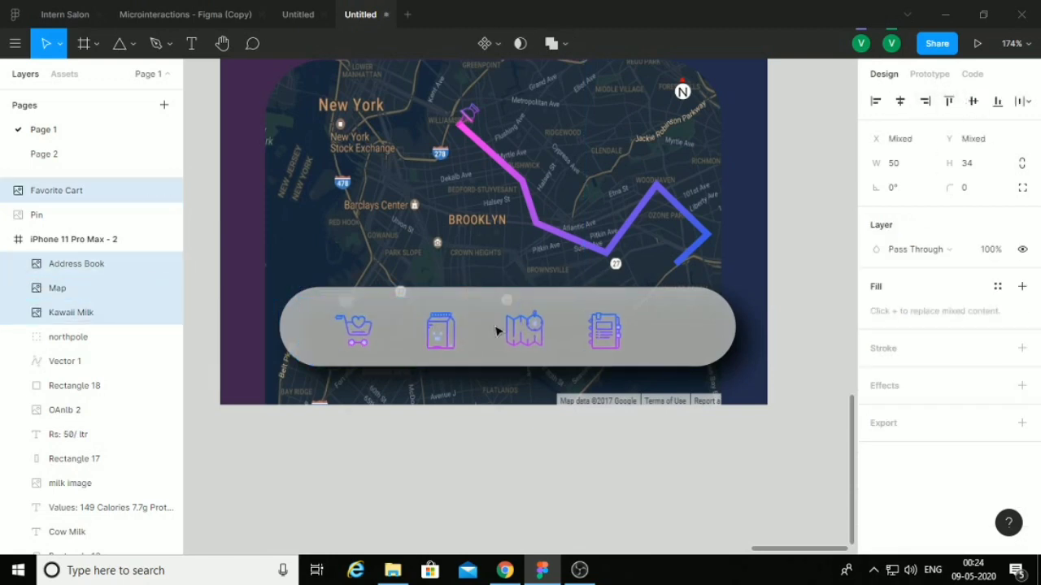
pyautogui.hotkey('shift', 'Left')
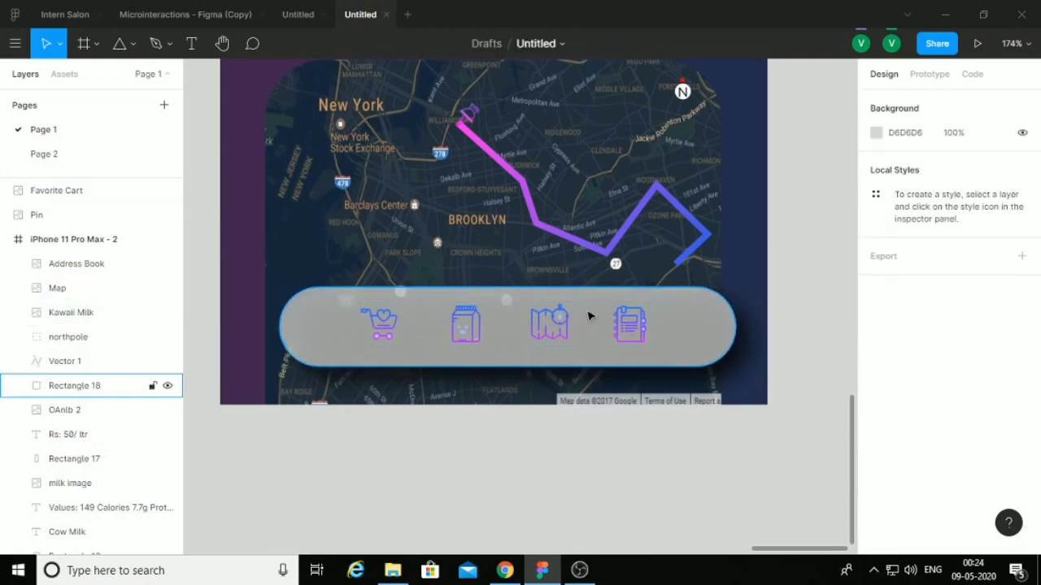
# - Group the four icons and give the group a drop shadow
pyautogui.hotkey('ctrl', 'g')
pyautogui.scroll(-3, 690, 266)
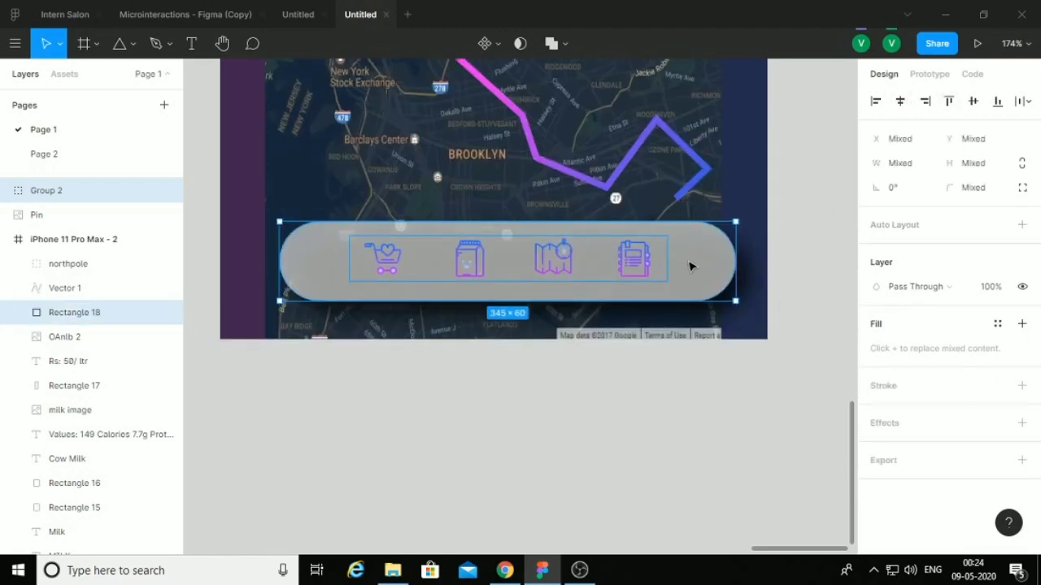
pyautogui.click(944, 447)
pyautogui.click(673, 462)
pyautogui.scroll(5, 797, 374)
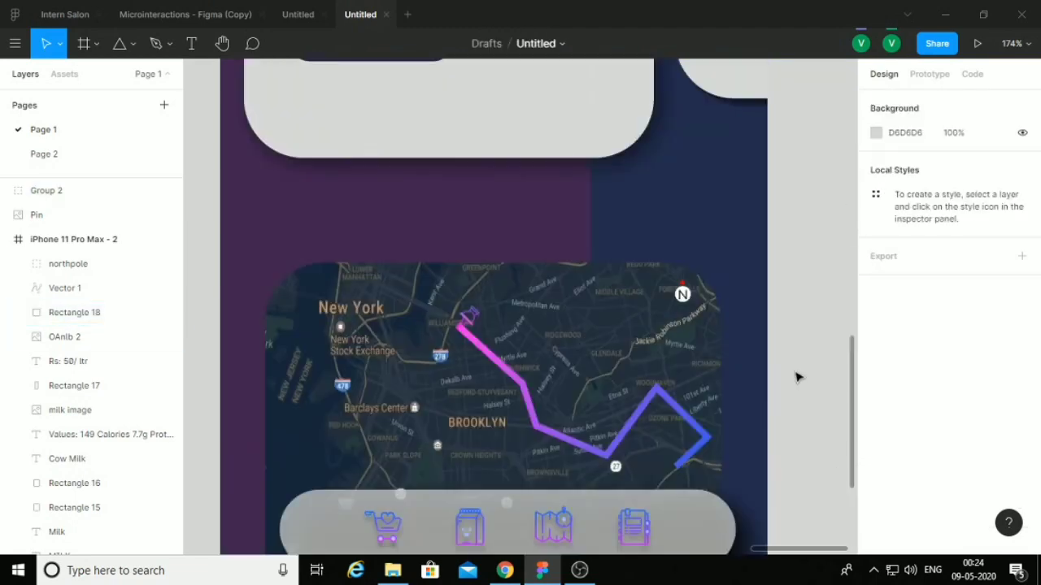